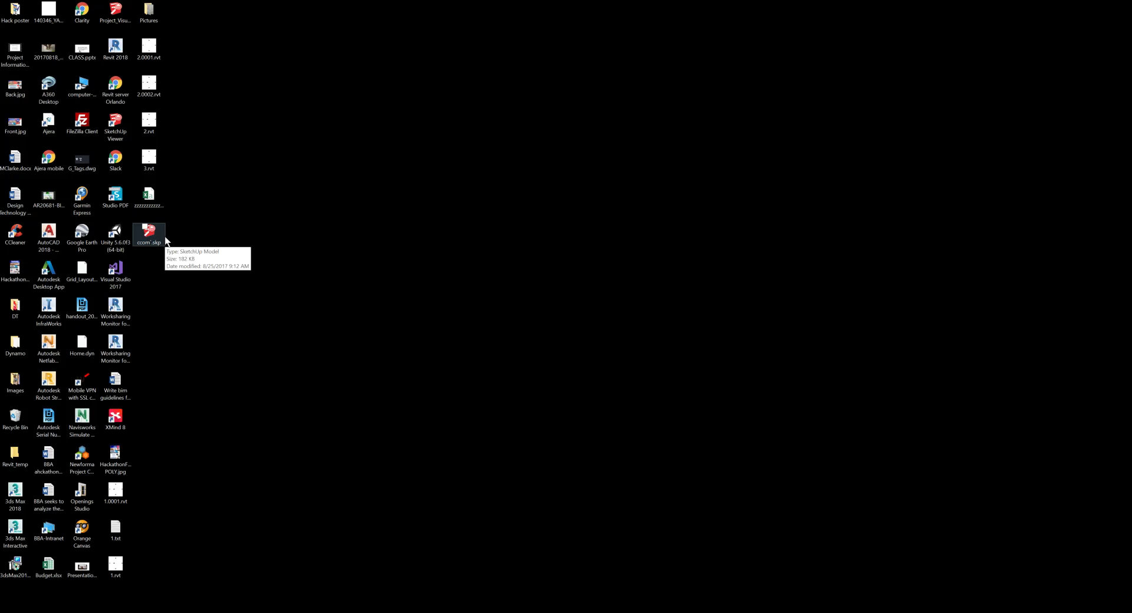
Close the A360 Drive, A360 Home and FormIt browser tabs.
click(174, 321)
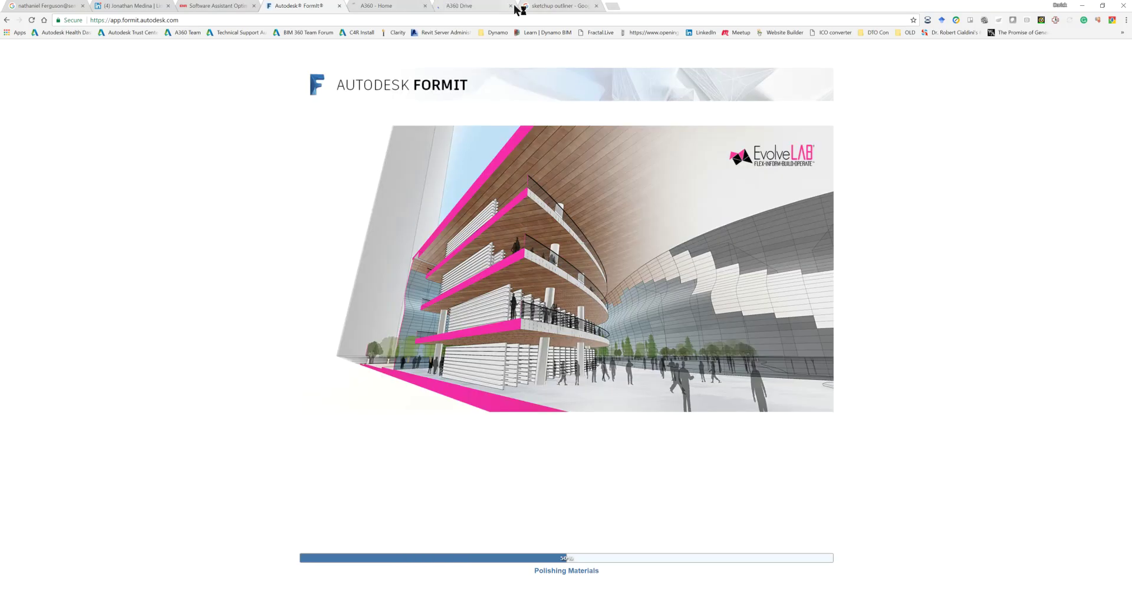
click(510, 6)
click(425, 6)
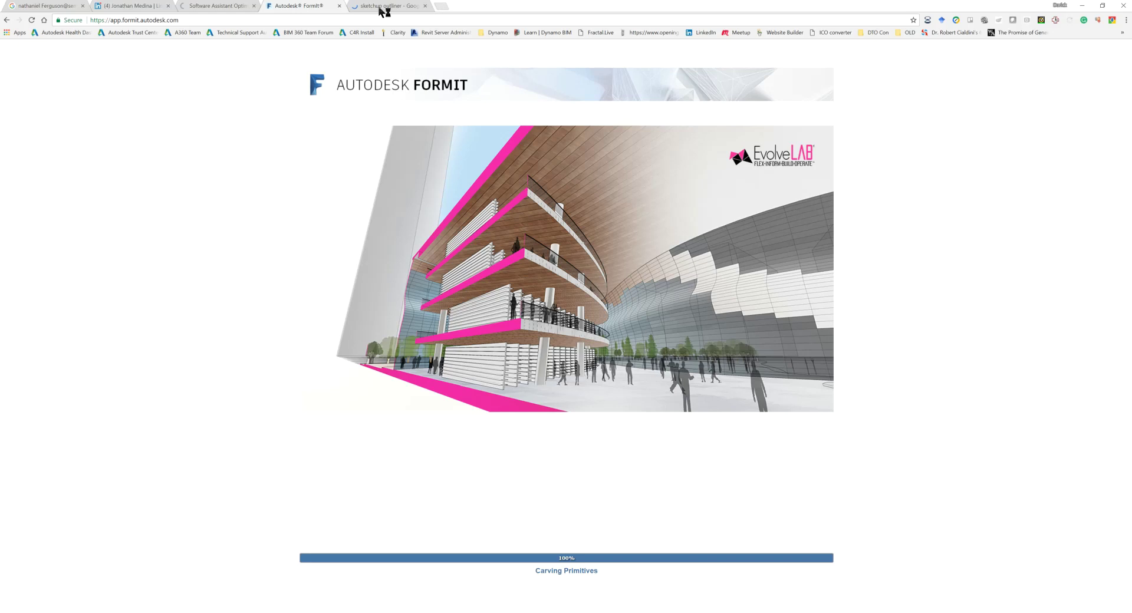
click(340, 6)
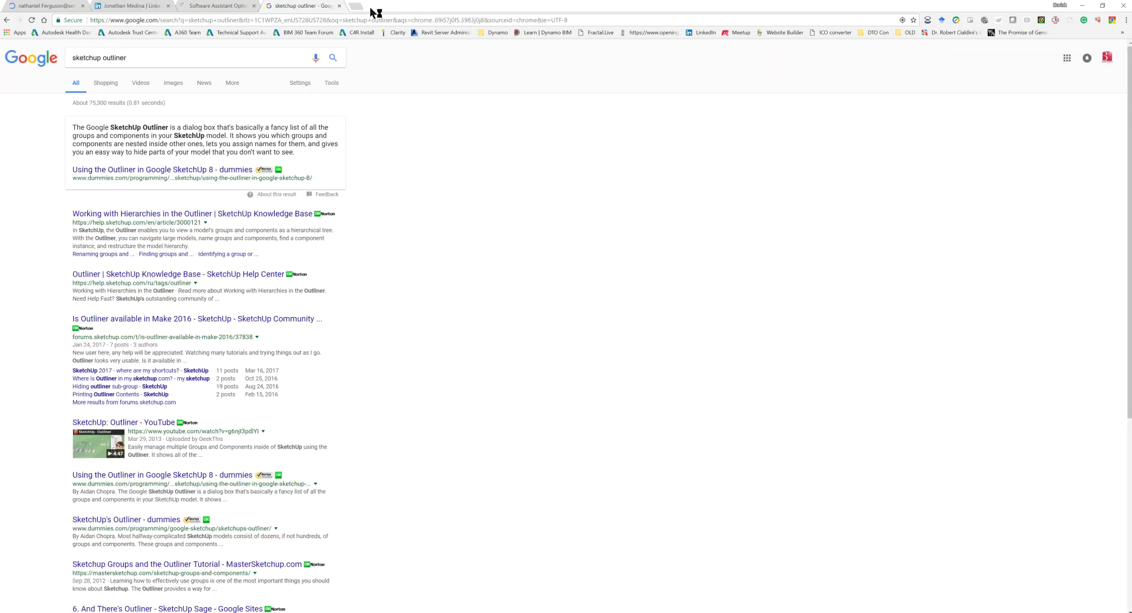
Search the web for "formit" in a new tab, open the Autodesk FormIt site and launch FormIt Web.
click(358, 7)
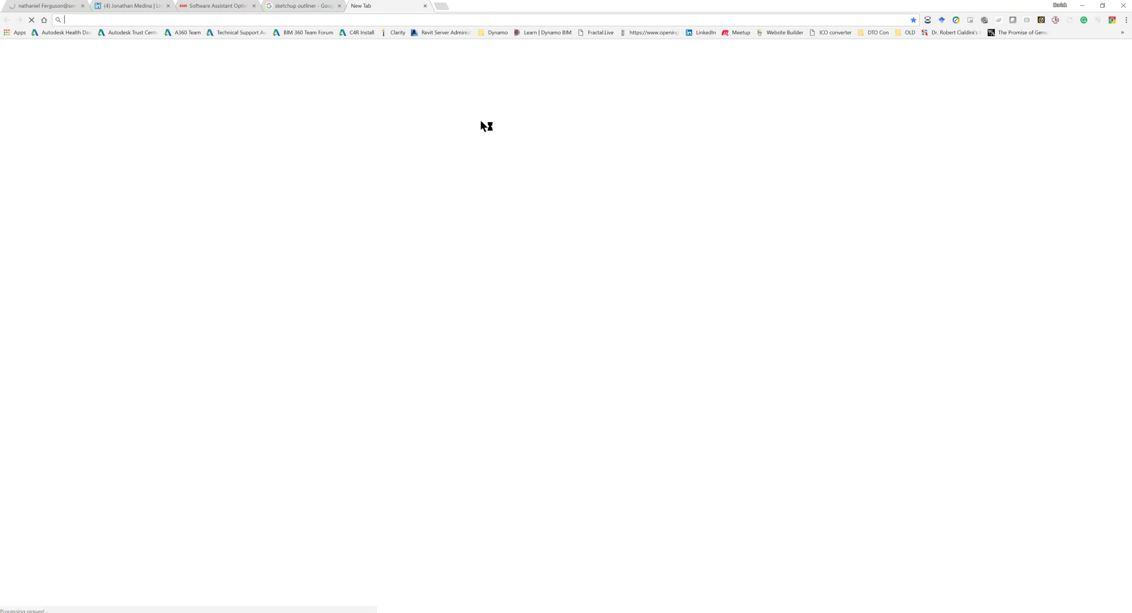
click(457, 170)
text(formit)
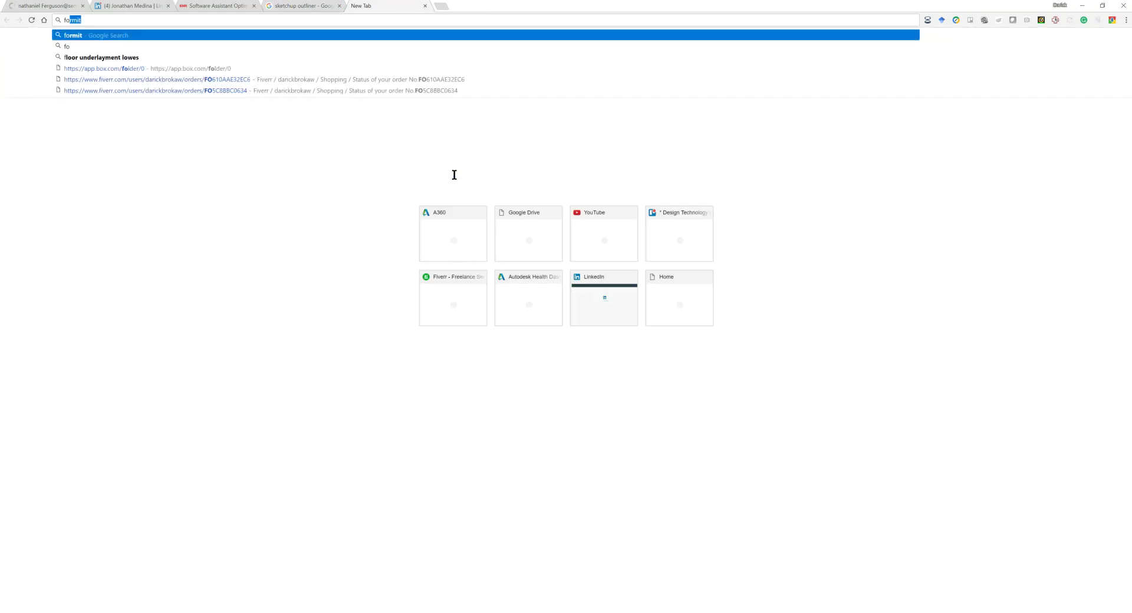
key(Return)
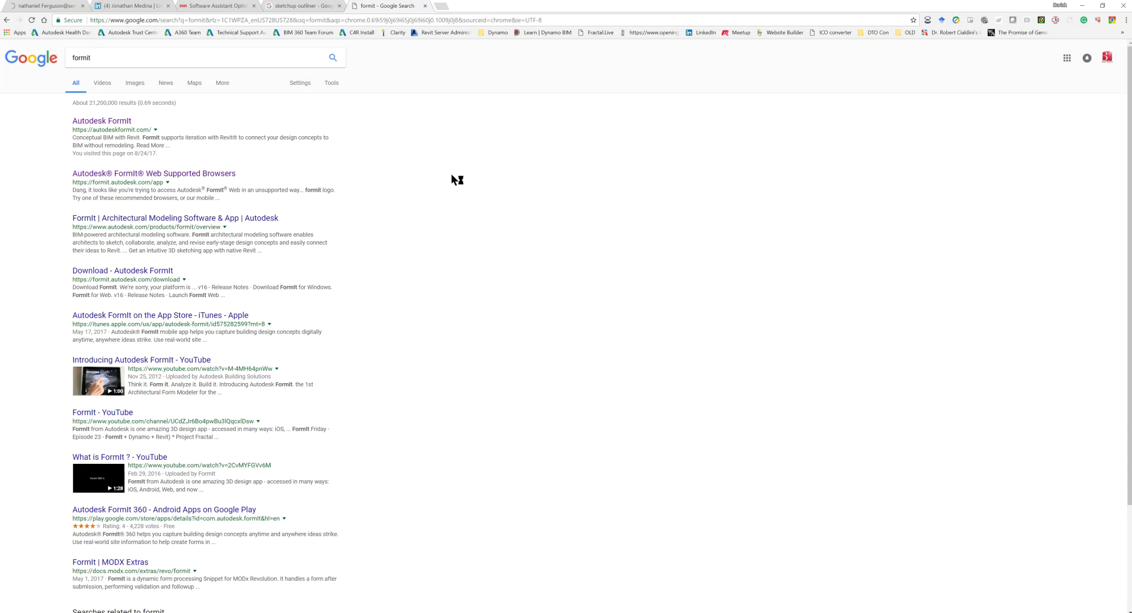
click(109, 120)
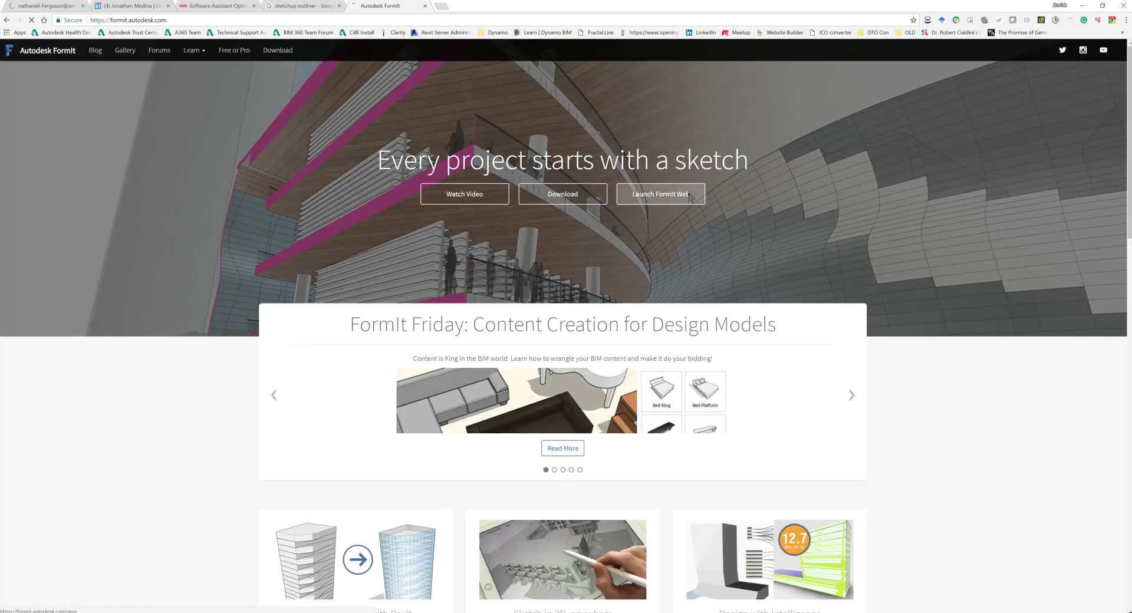
click(691, 198)
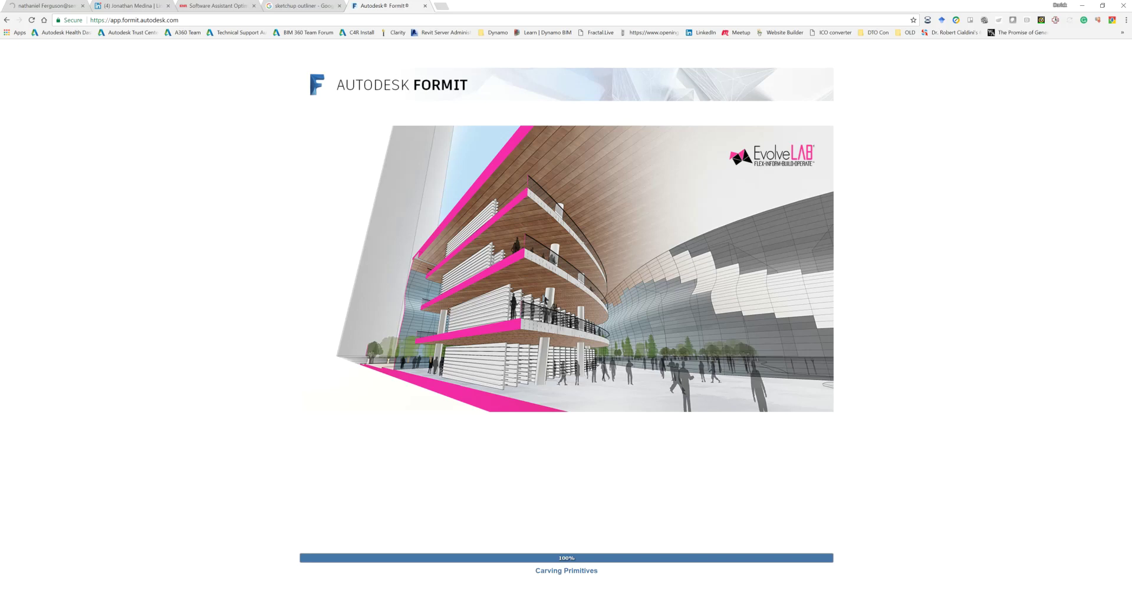
Open A360 in a new tab, go through BIM 360 Team to A360 Drive, view its files, and close the tab.
click(442, 9)
click(457, 169)
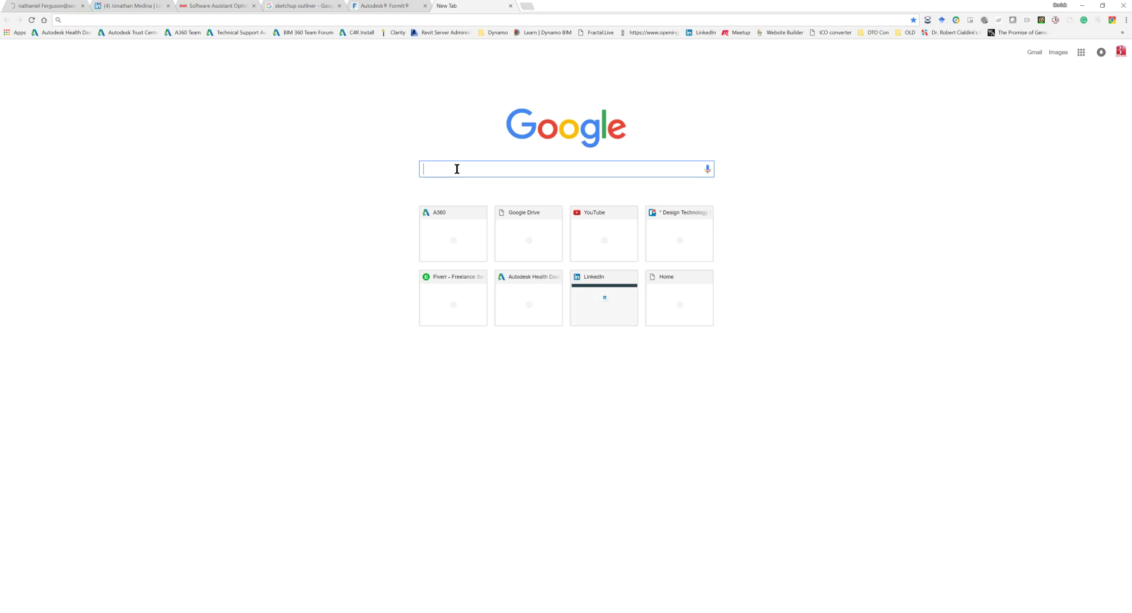
click(456, 219)
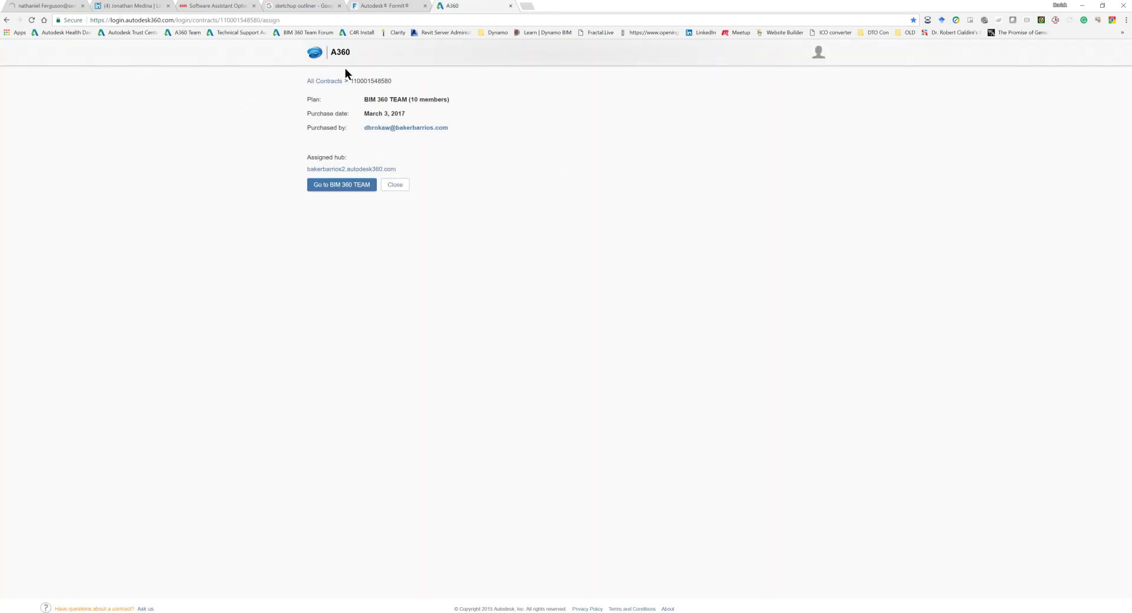
click(343, 187)
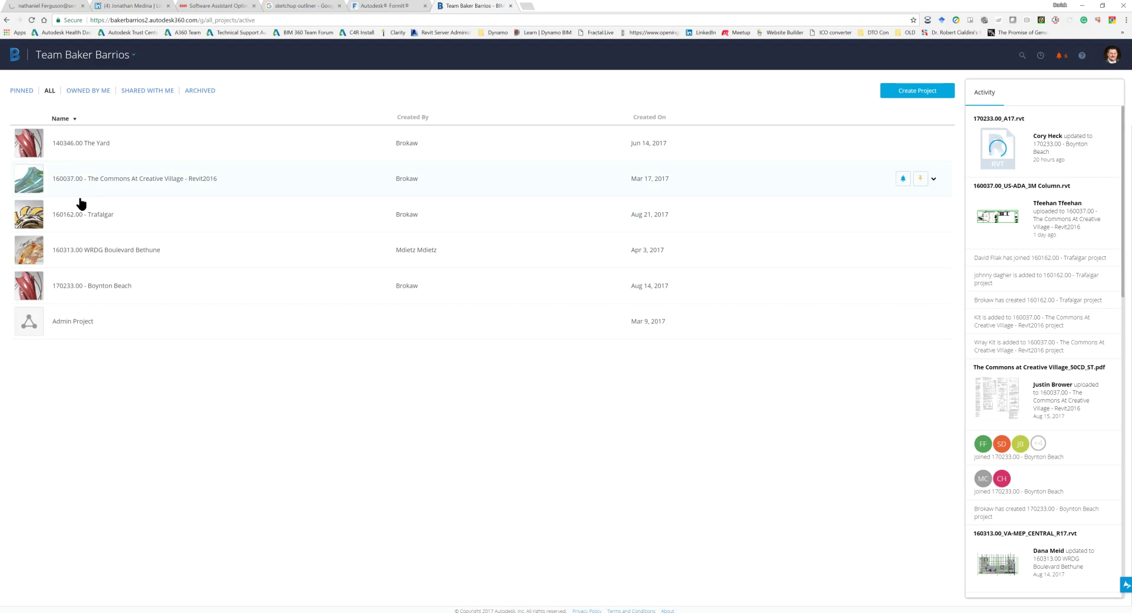
click(134, 58)
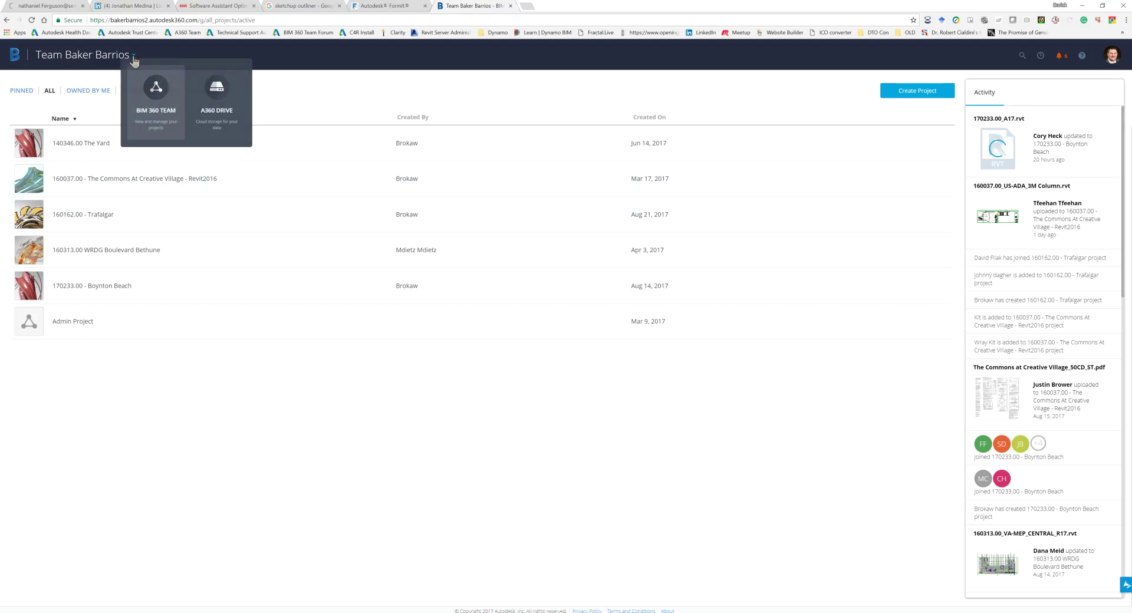
click(218, 102)
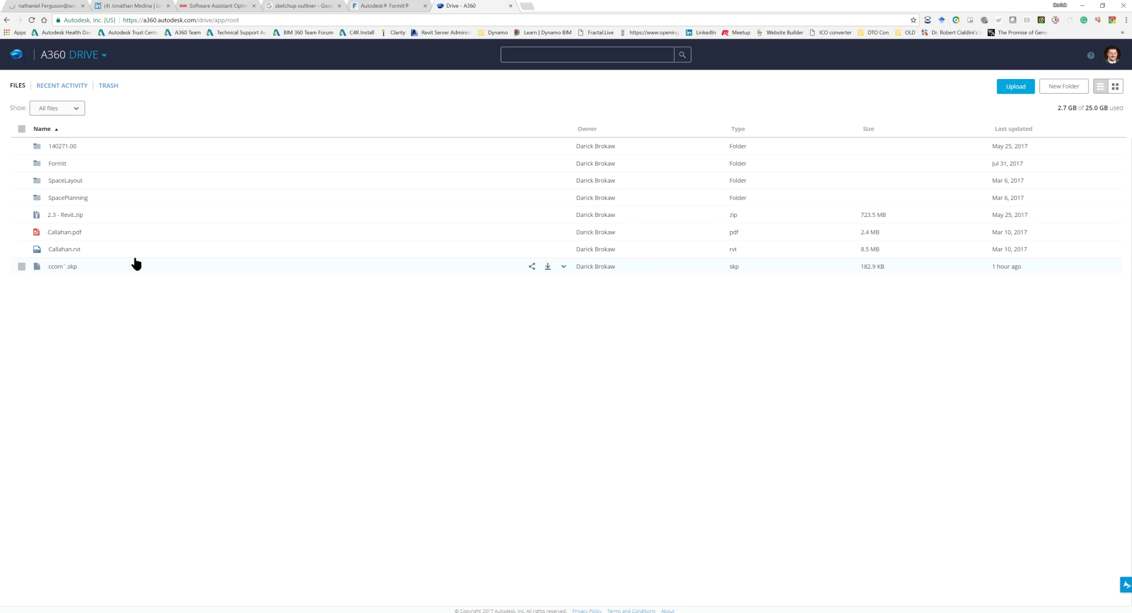
click(511, 5)
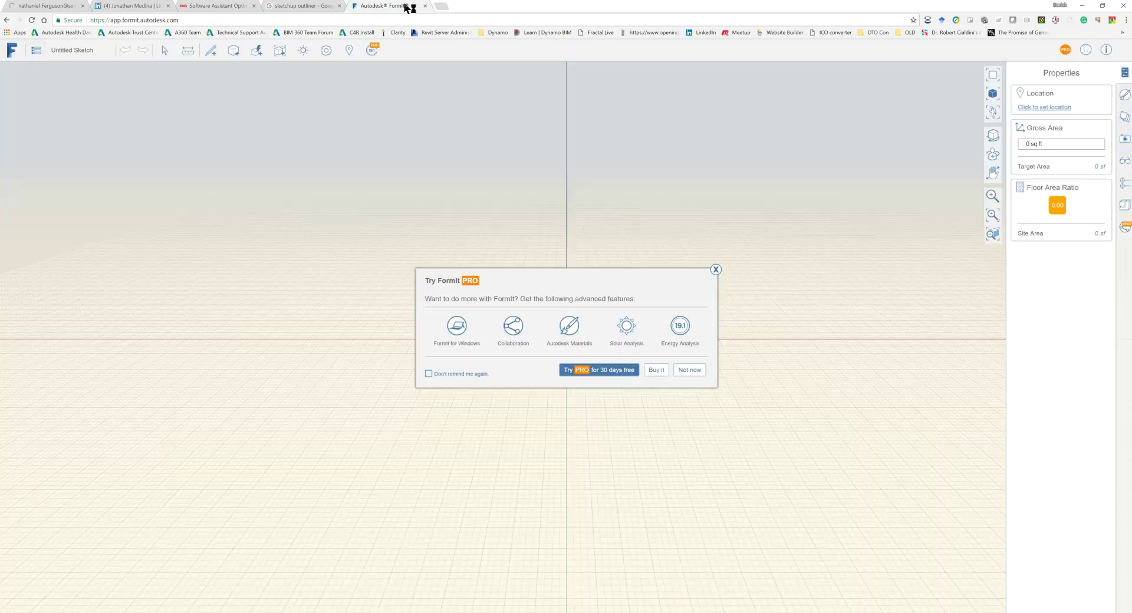
Dismiss the FormIt PRO trial offer and view the file commands of FormIt Web.
click(716, 269)
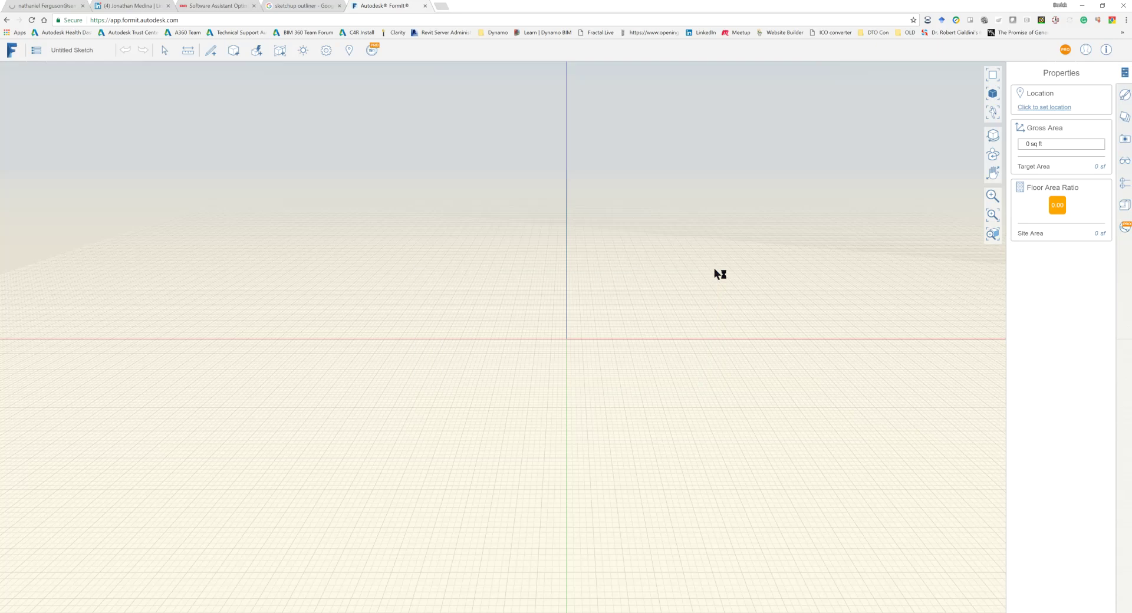
click(37, 54)
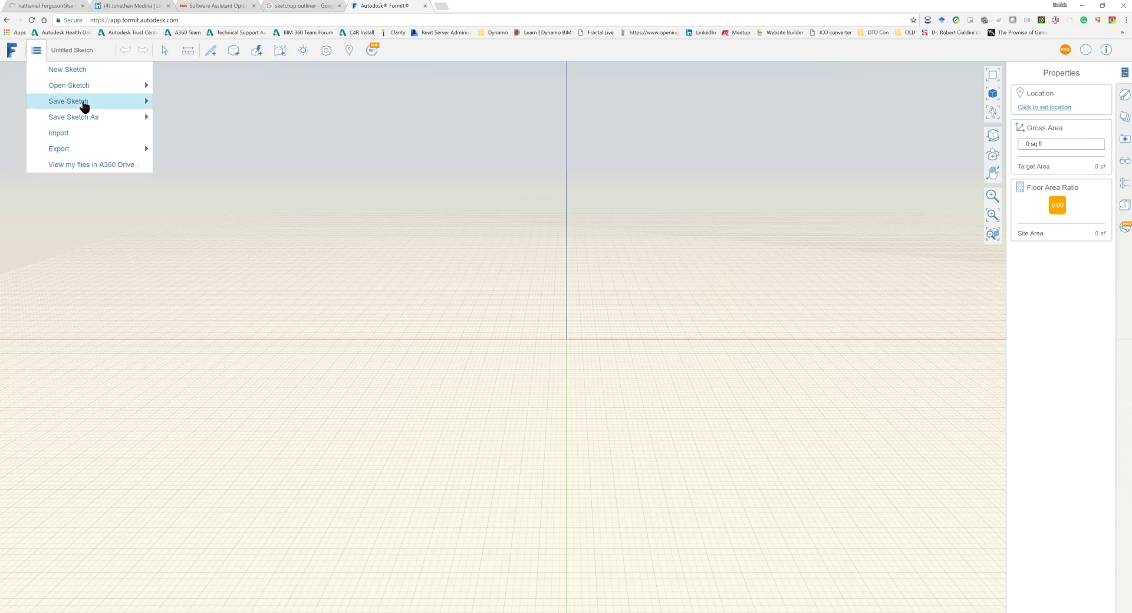
mouse_move(82, 106)
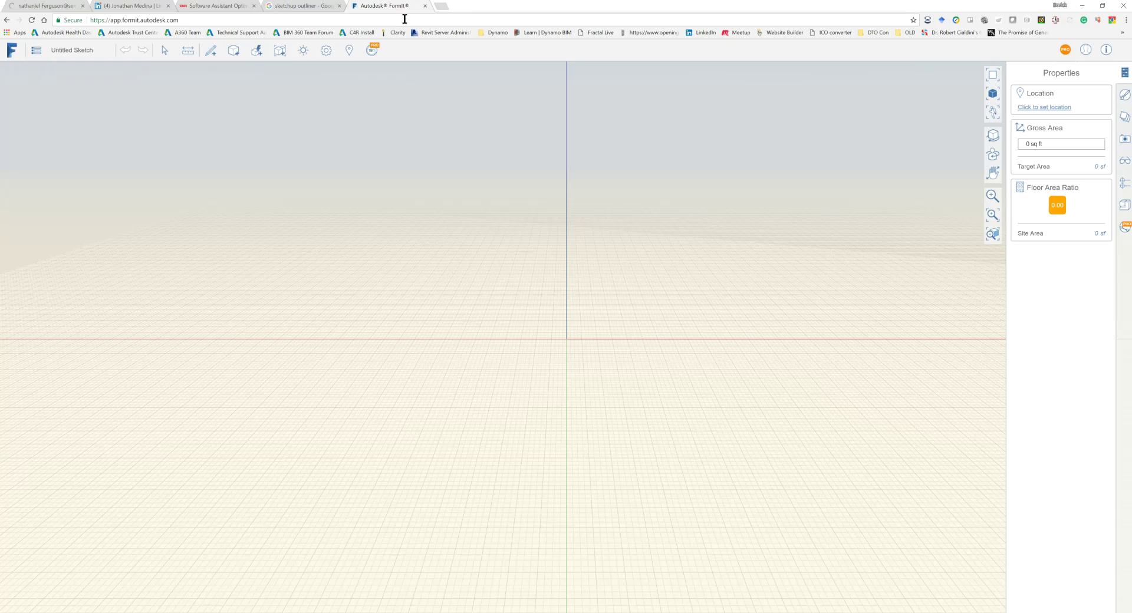
Close FormIt Web without saving the sketch and minimize the browser to reach the desktop.
click(424, 6)
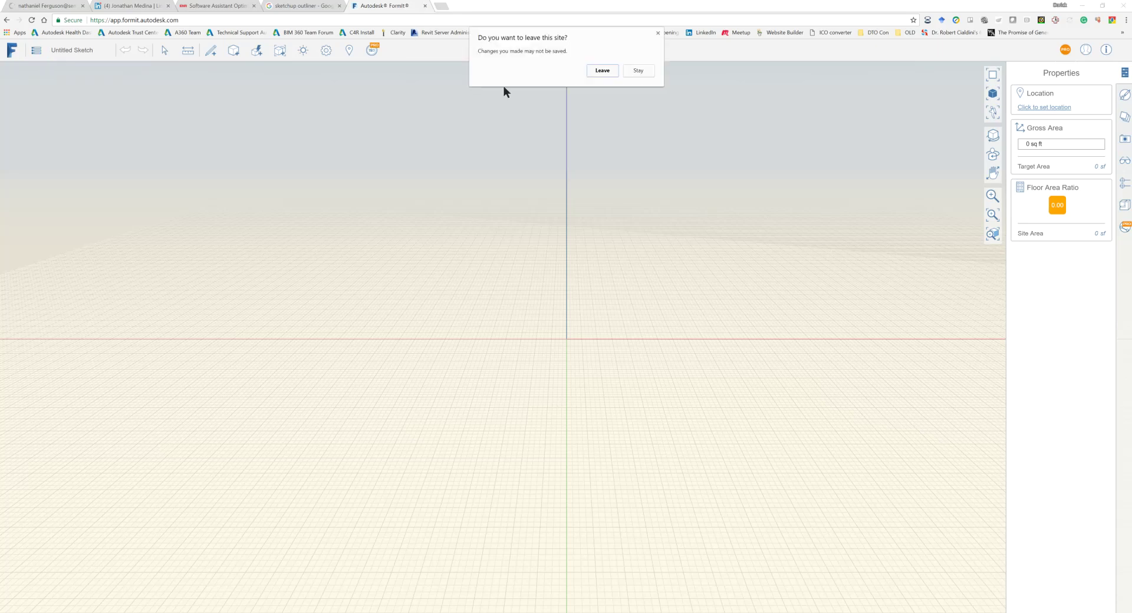
click(601, 71)
click(1082, 6)
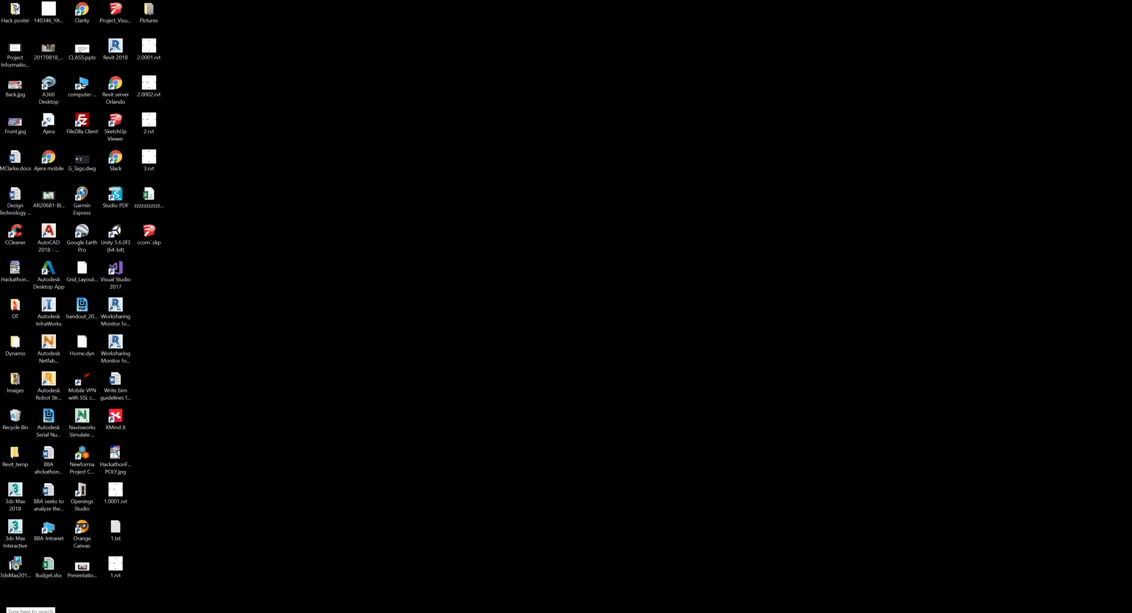
Find and launch the FormIt desktop app by searching Windows for "formit", and maximize its window.
click(64, 607)
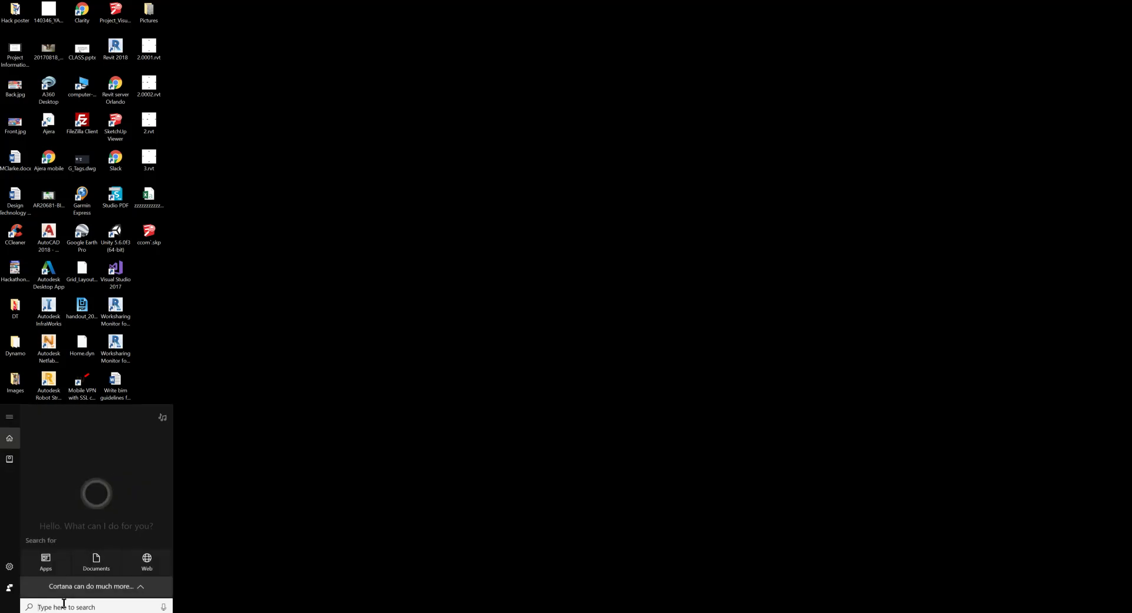
text(formit)
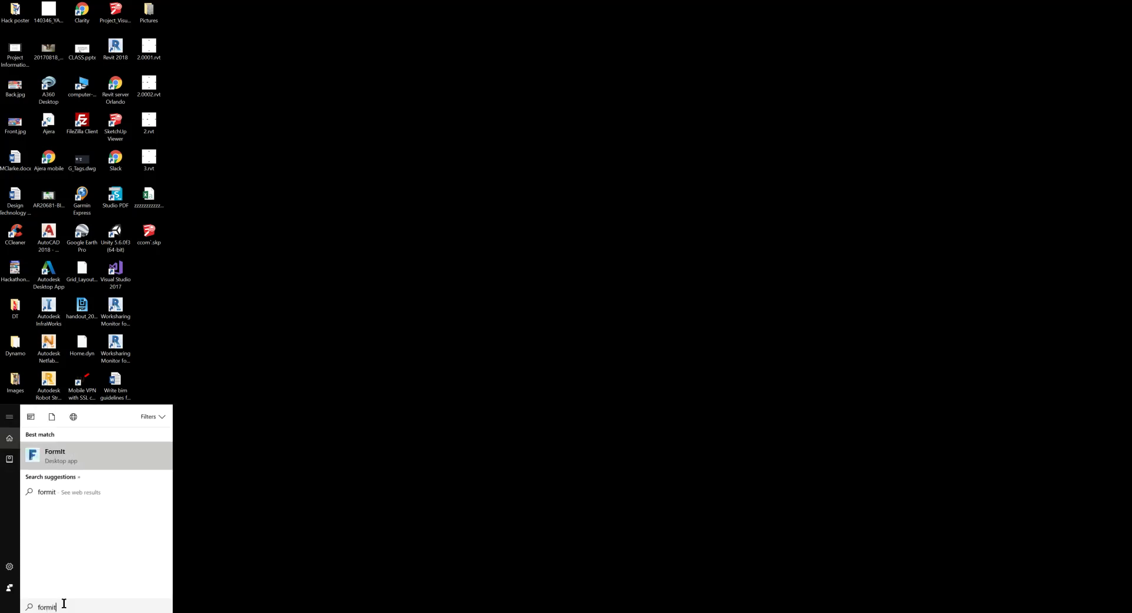
click(56, 457)
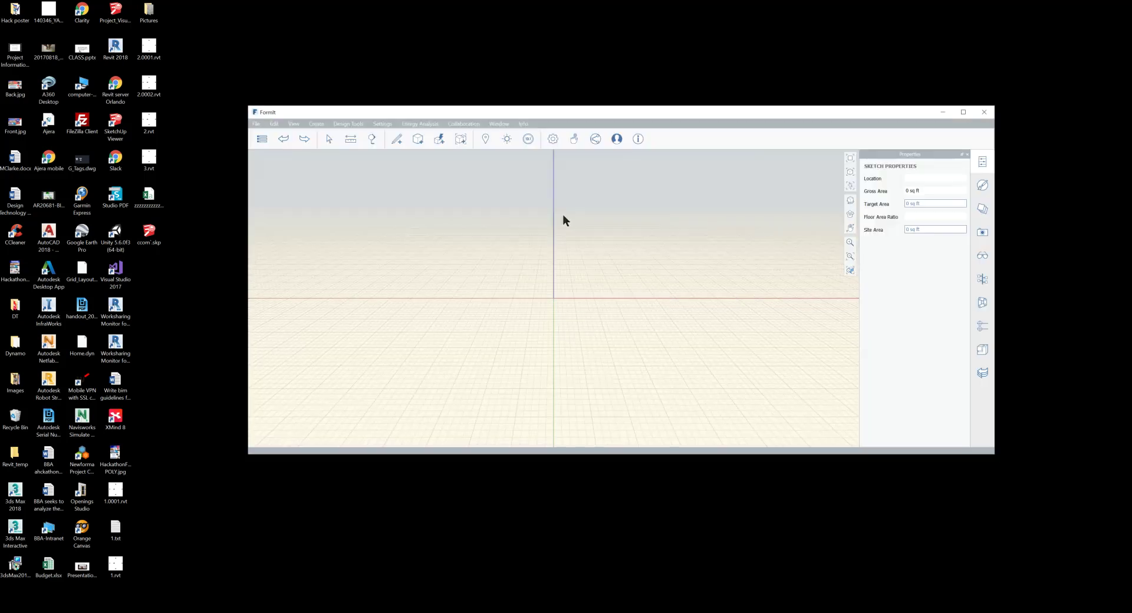
double_click(388, 112)
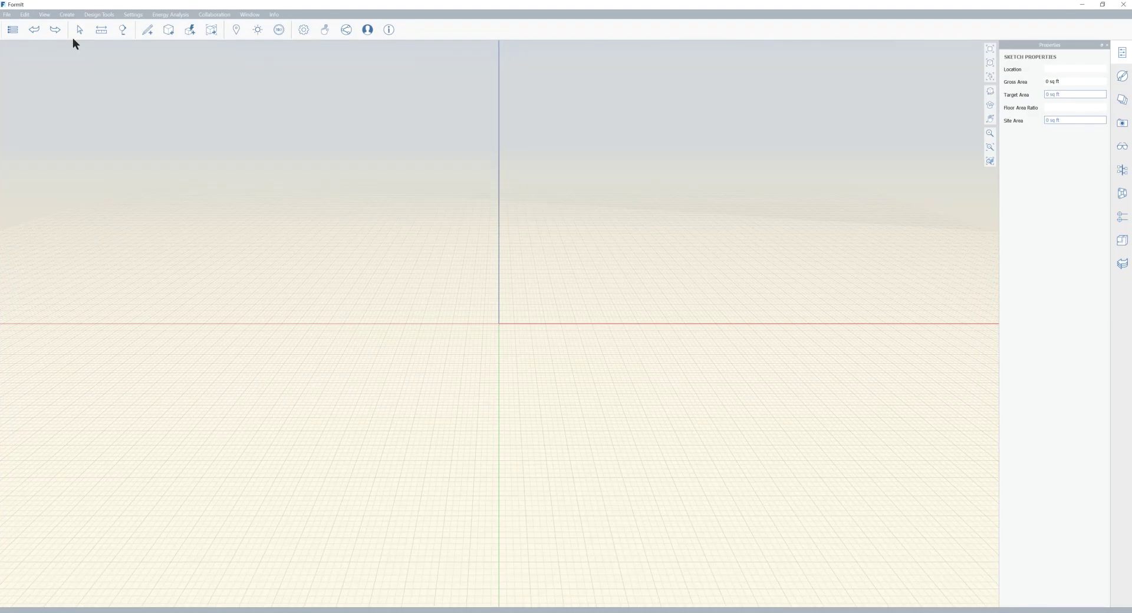
Import the SketchUp file ccom`.skp from the Desktop as a 3D model and bring the whole building into view.
click(13, 29)
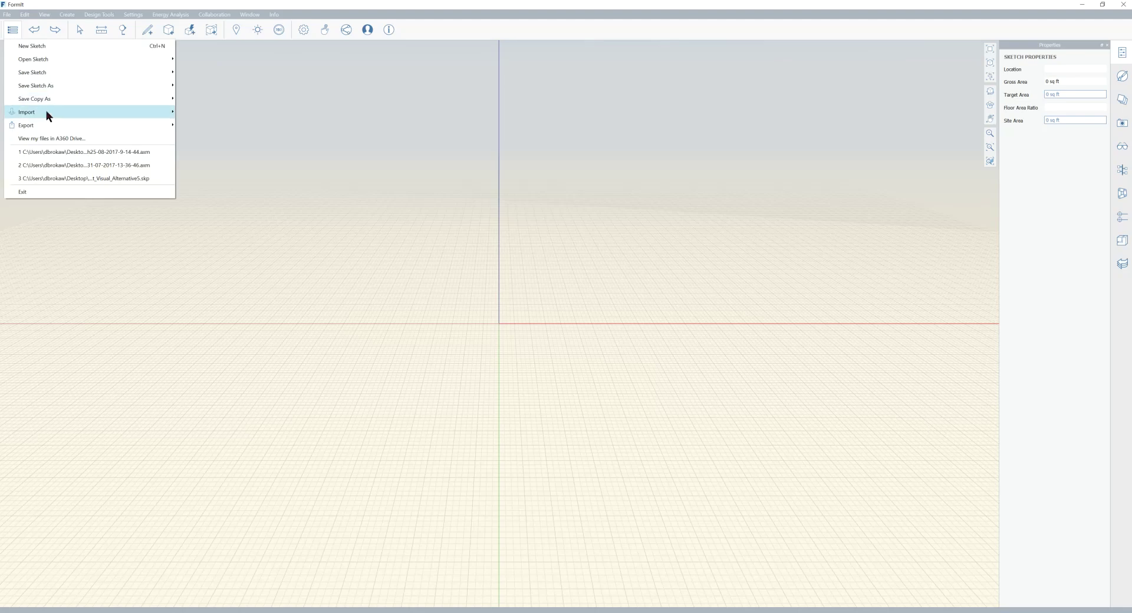
mouse_move(47, 112)
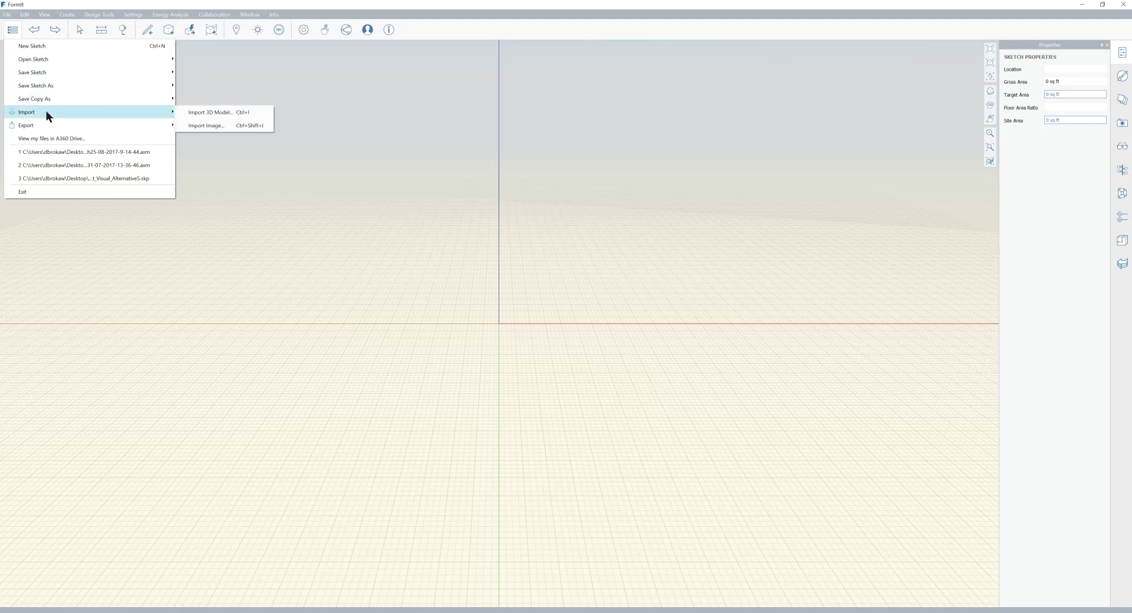
click(219, 113)
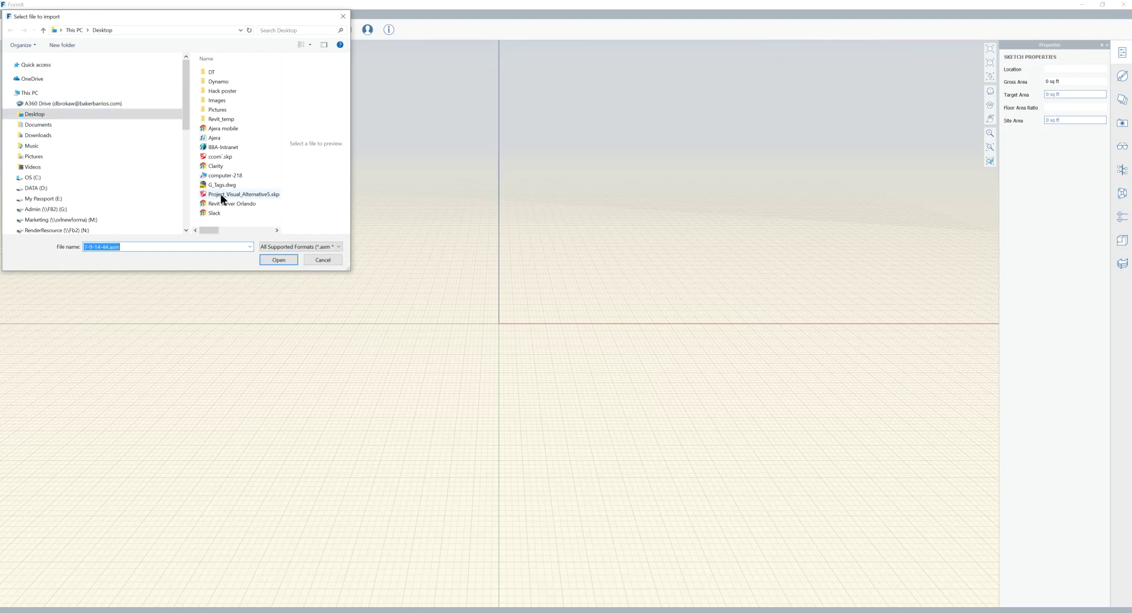
click(218, 156)
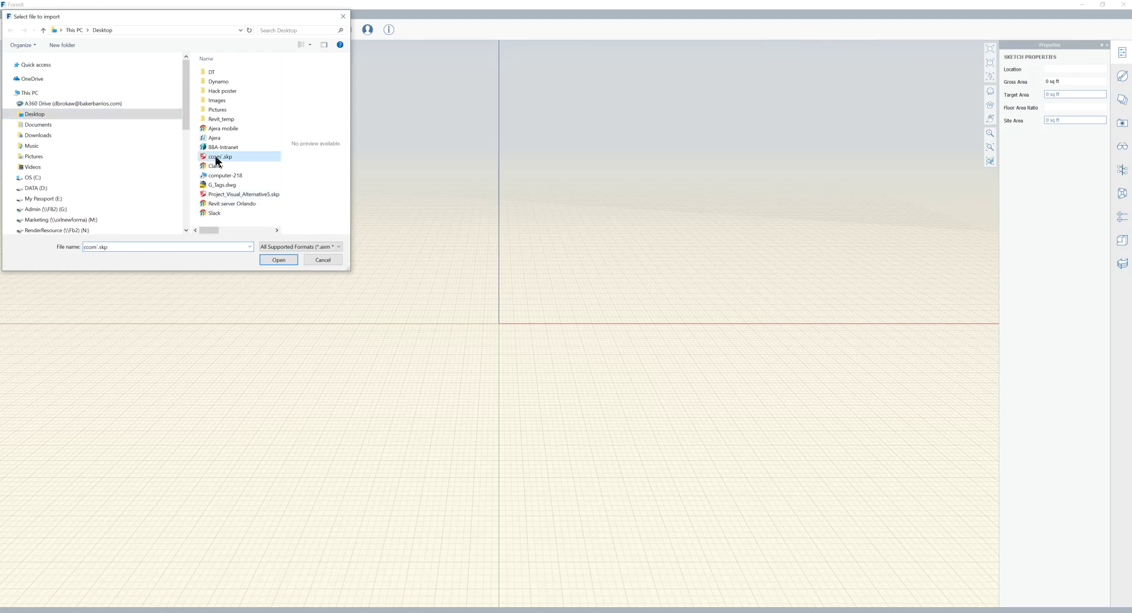
click(279, 259)
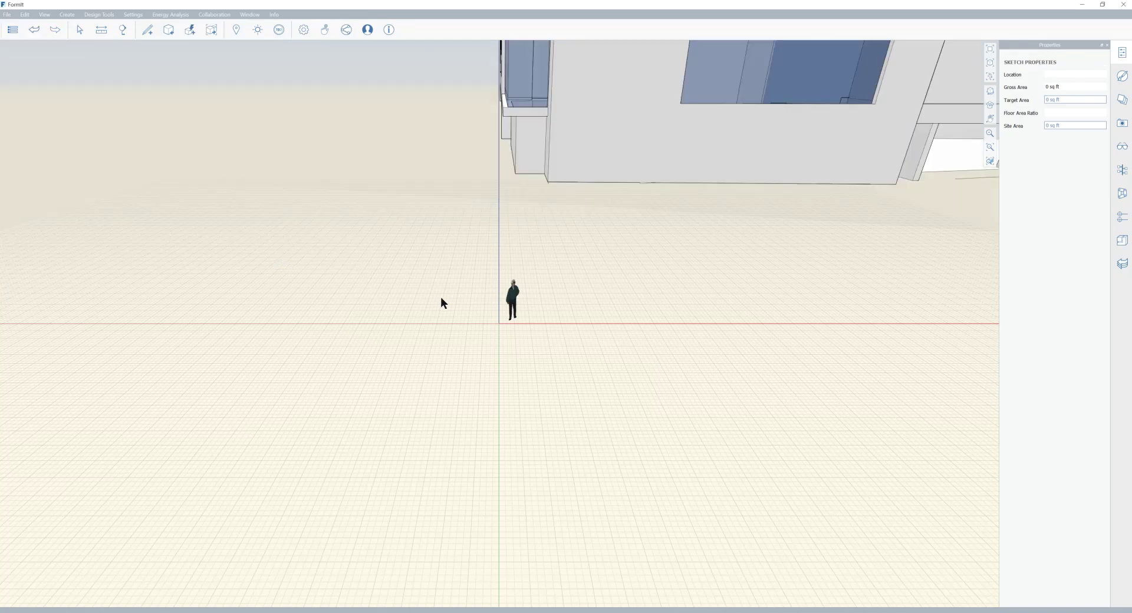
right_click(697, 308)
middle_drag(603, 217, 566, 423)
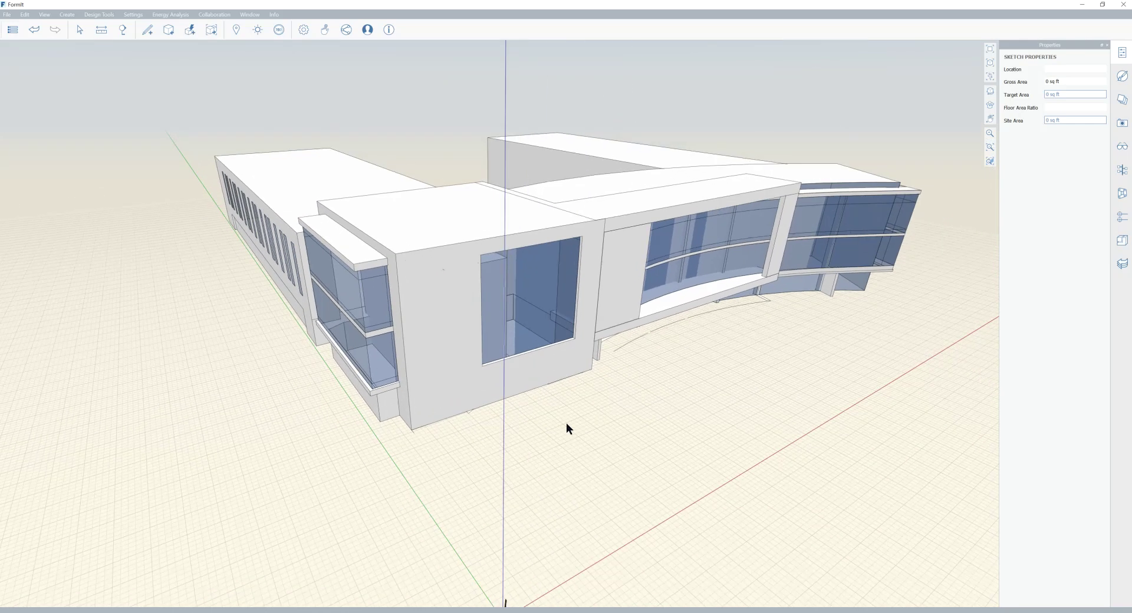
Export all objects locally as an AXM file to the Desktop under the suggested file name, and close FormIt.
click(13, 29)
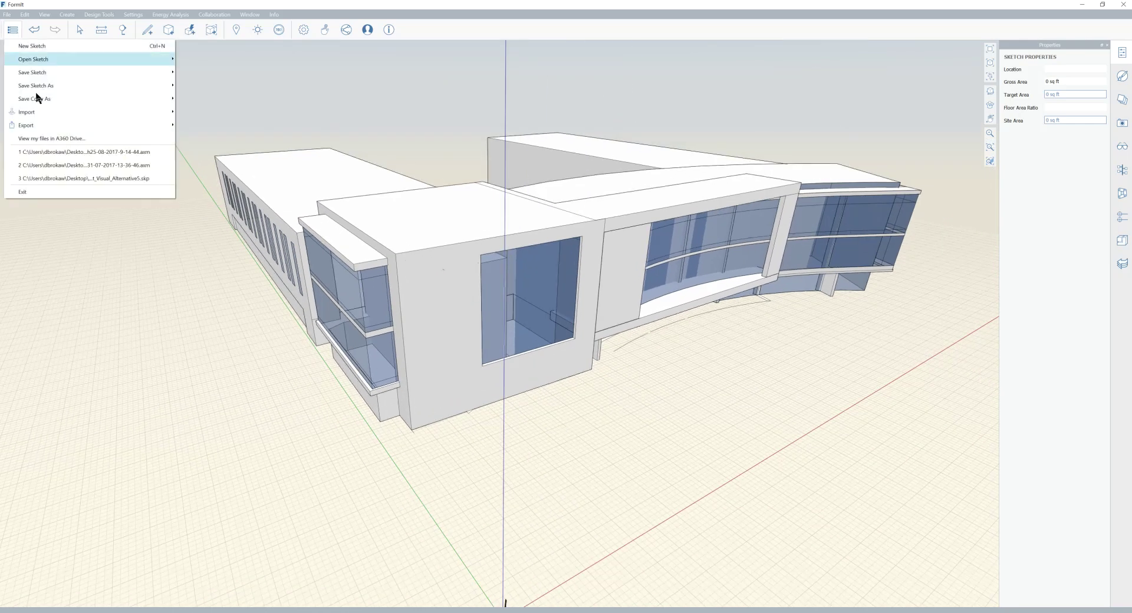
mouse_move(42, 126)
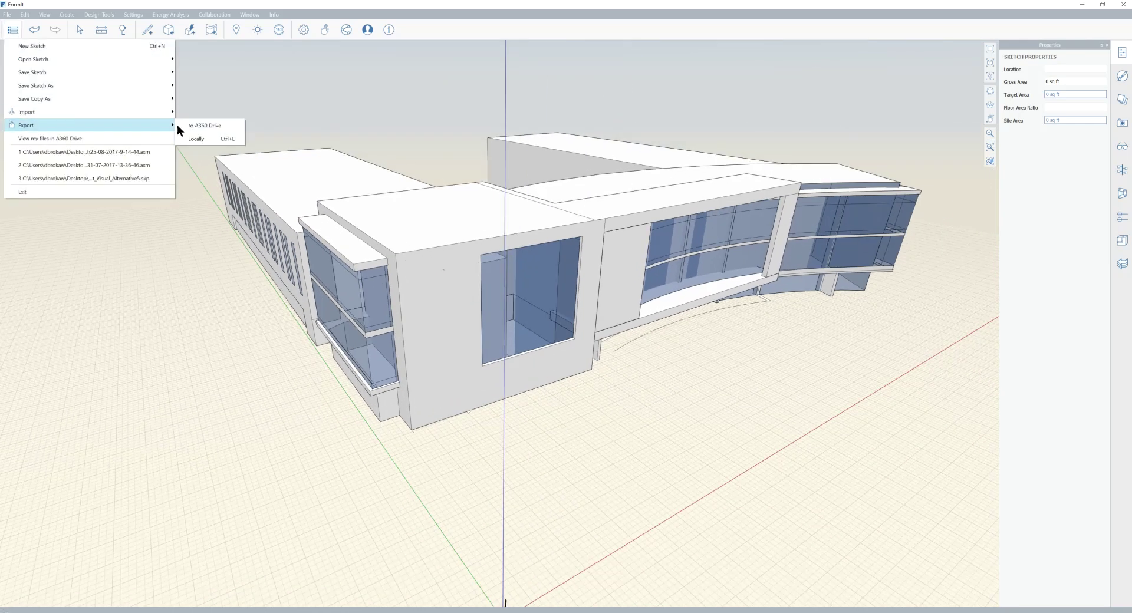
click(203, 139)
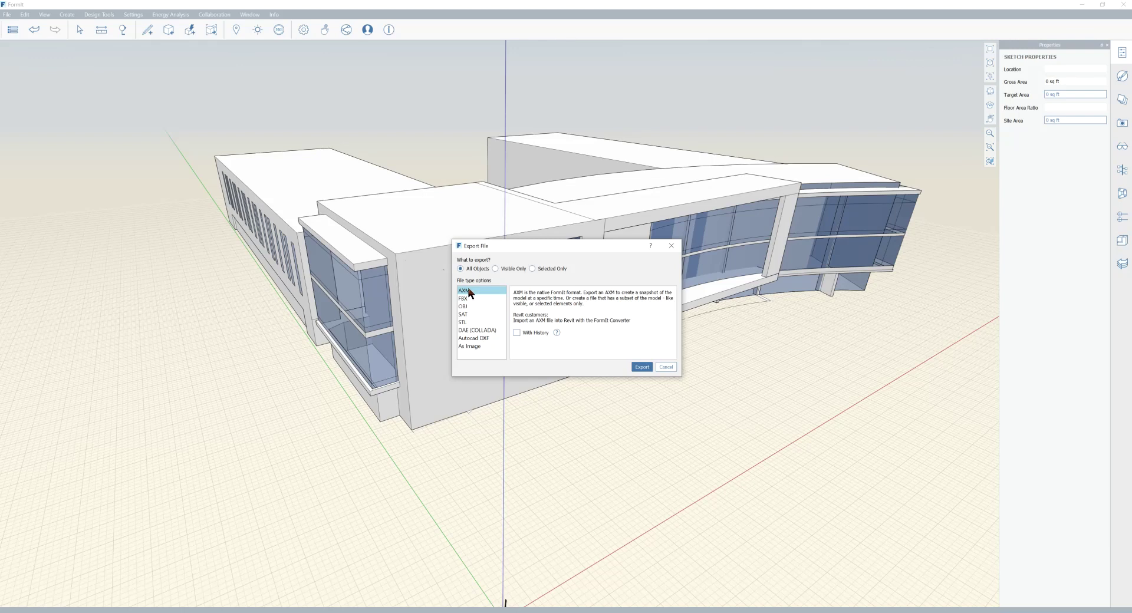
click(642, 367)
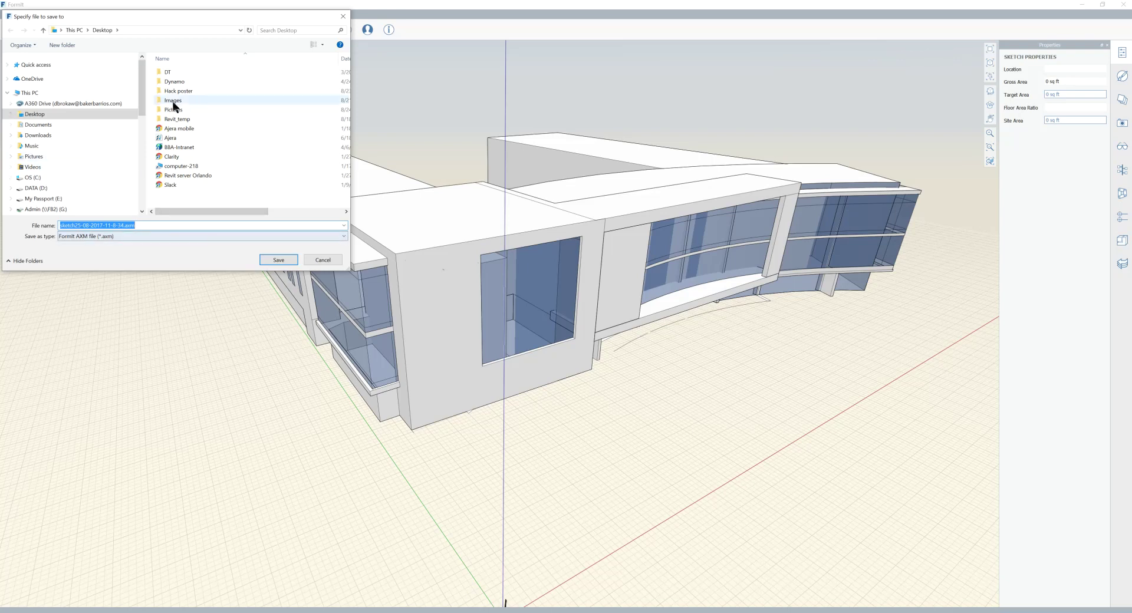
click(278, 260)
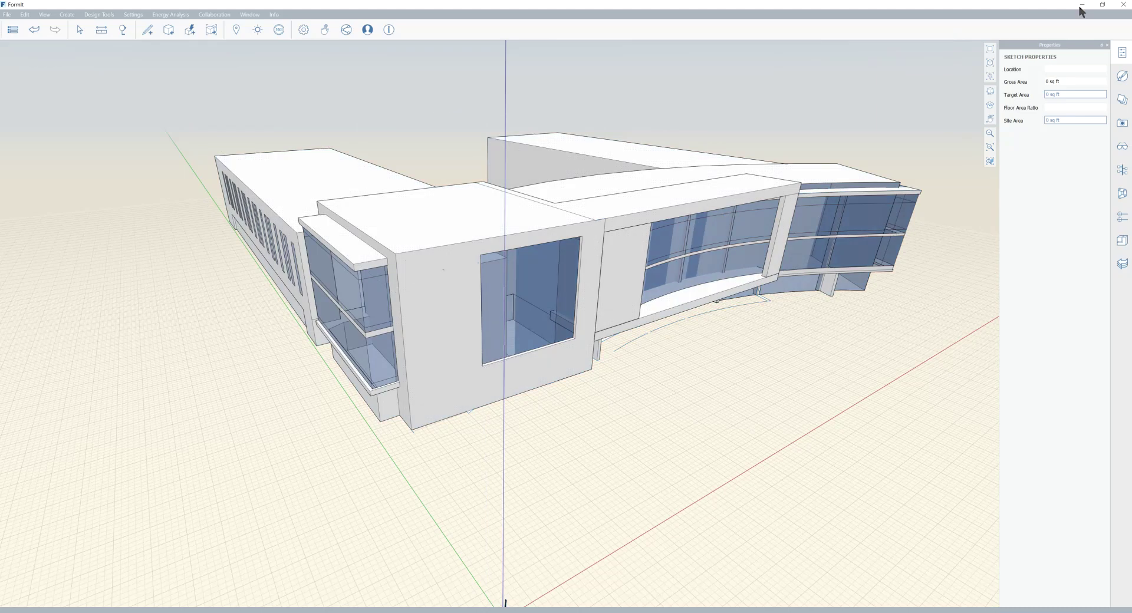
click(1123, 4)
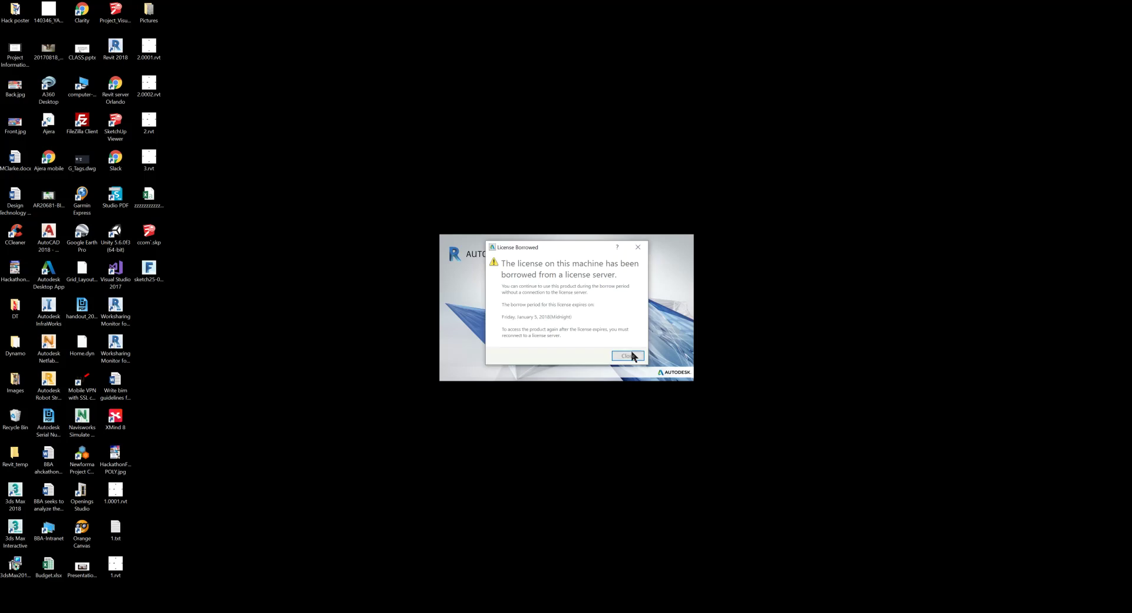
Dismiss the borrowed-license notice, bring Revit 2017 to the front and cancel the new conceptual mass template selection.
click(628, 355)
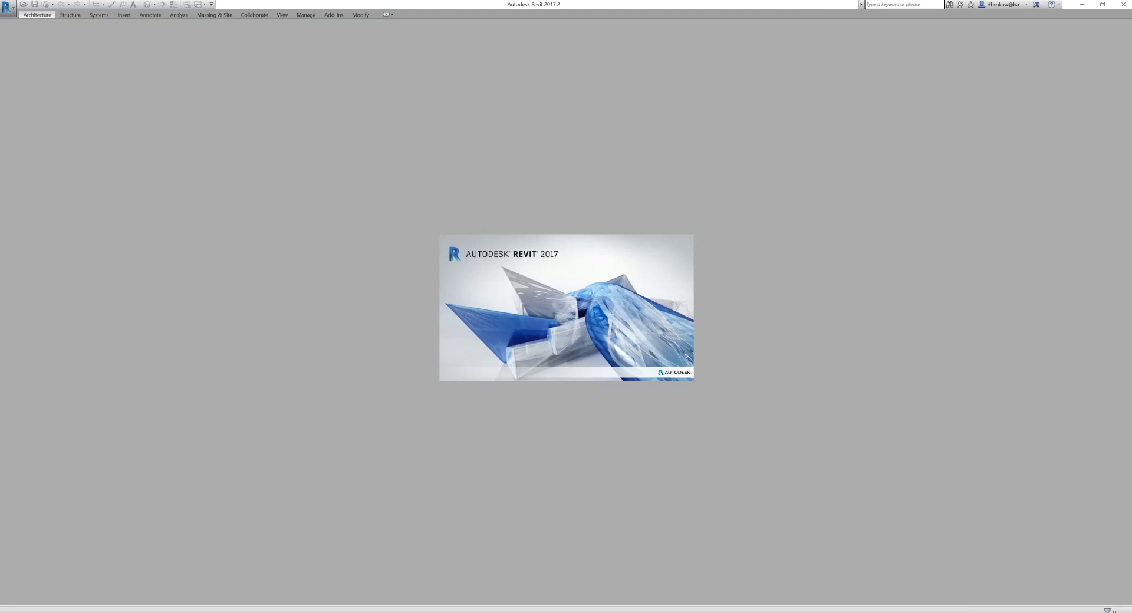
click(50, 612)
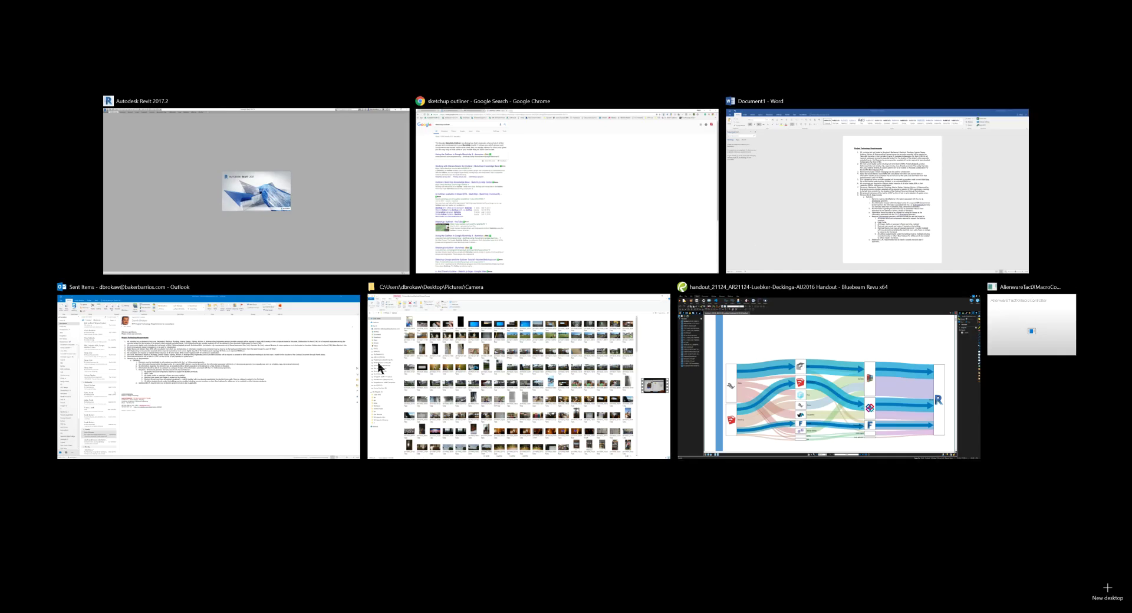
click(339, 185)
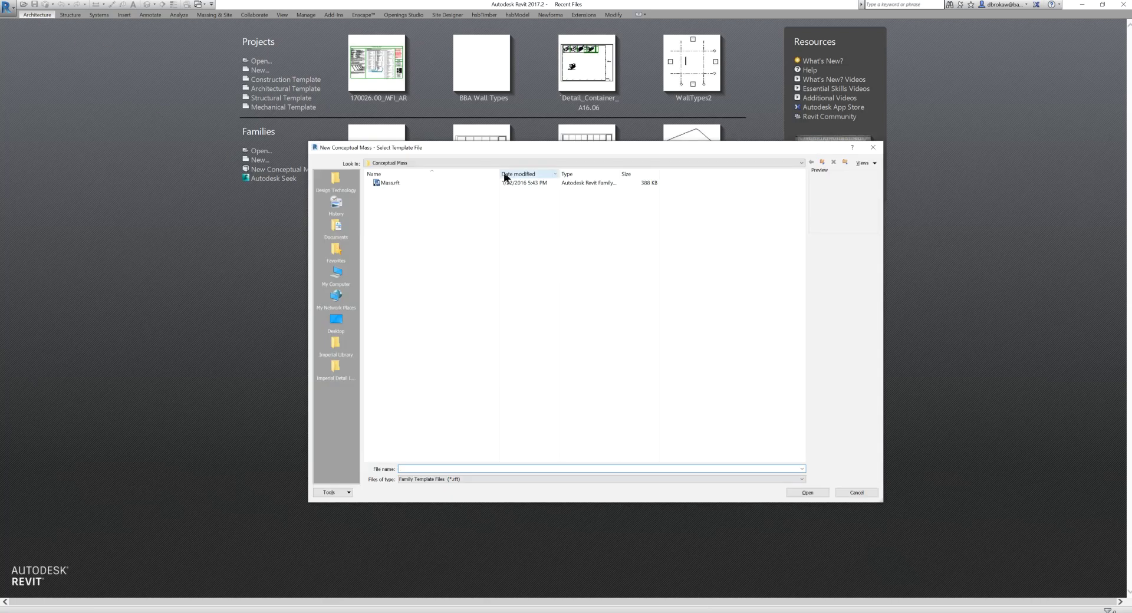
click(873, 147)
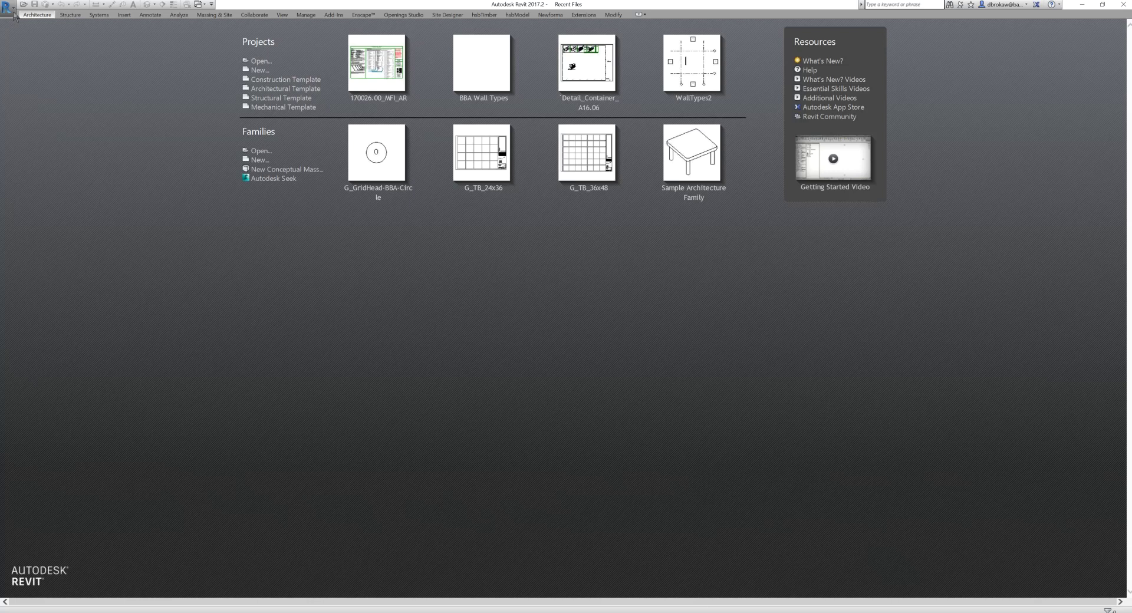
Create a new Revit project, choosing its template file.
click(6, 8)
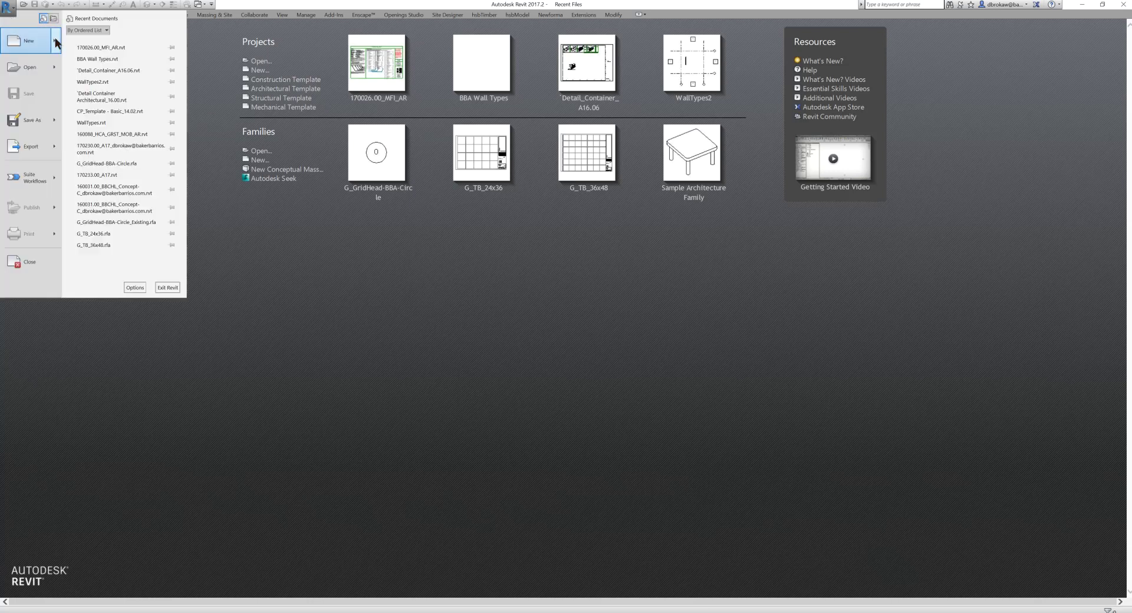
mouse_move(30, 41)
click(97, 47)
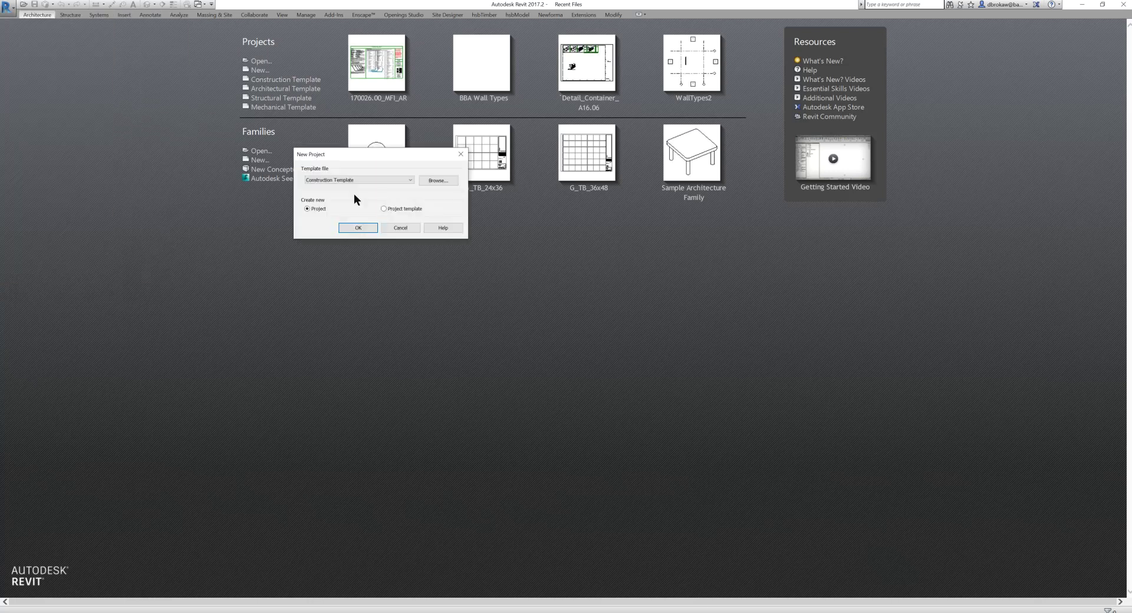
click(351, 180)
click(349, 199)
click(358, 228)
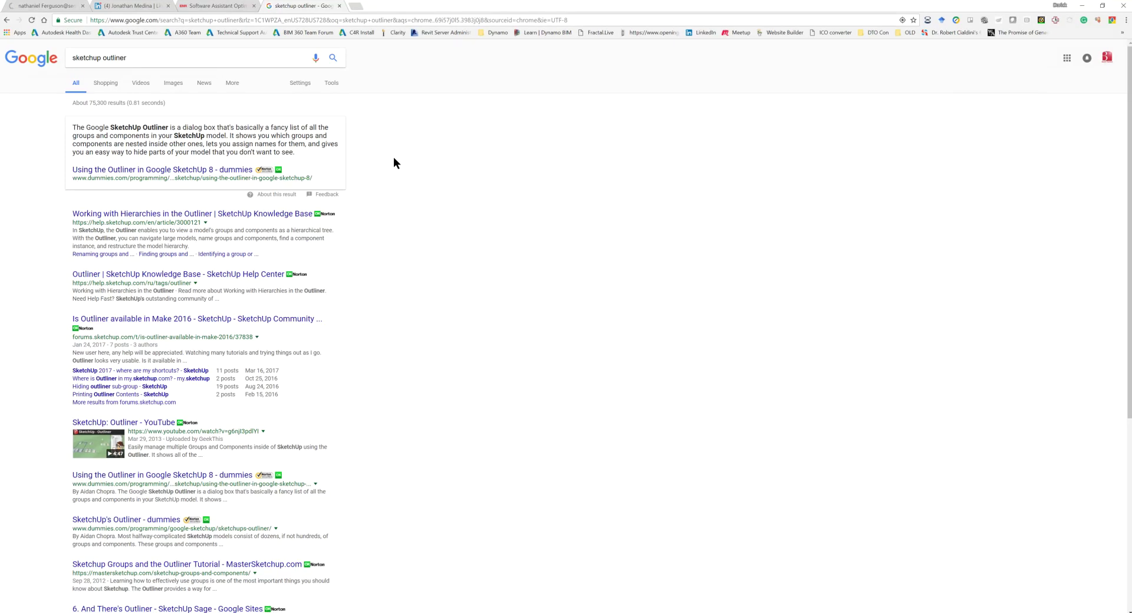
Search Google for "formit" in a new Chrome tab and open the Autodesk FormIt website.
click(356, 6)
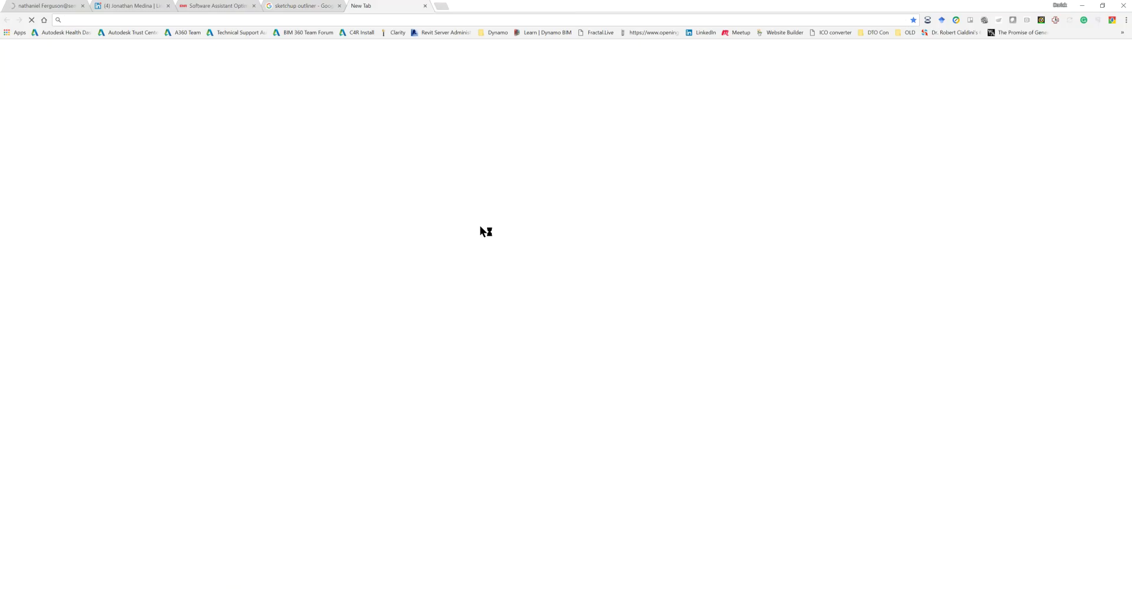
click(466, 170)
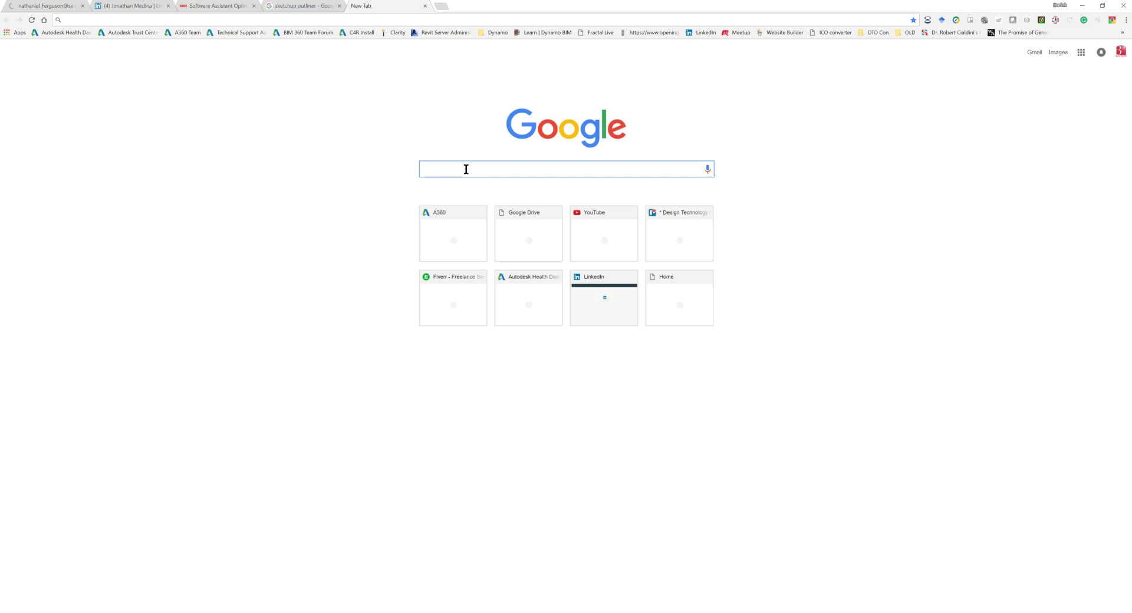
text(fortmit)
key(Return)
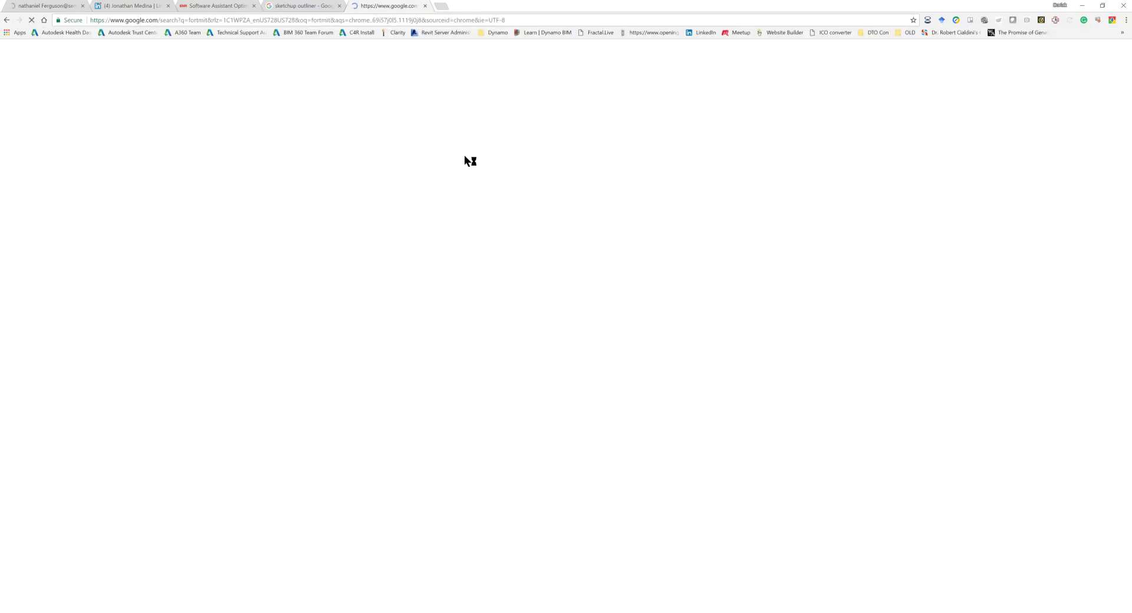
click(135, 124)
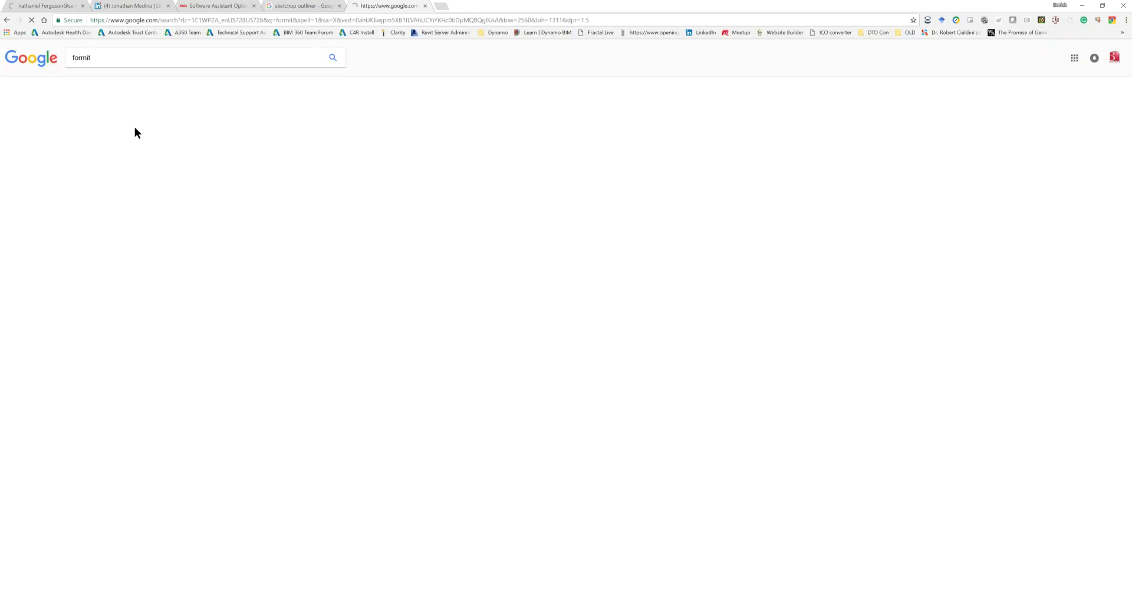
click(131, 124)
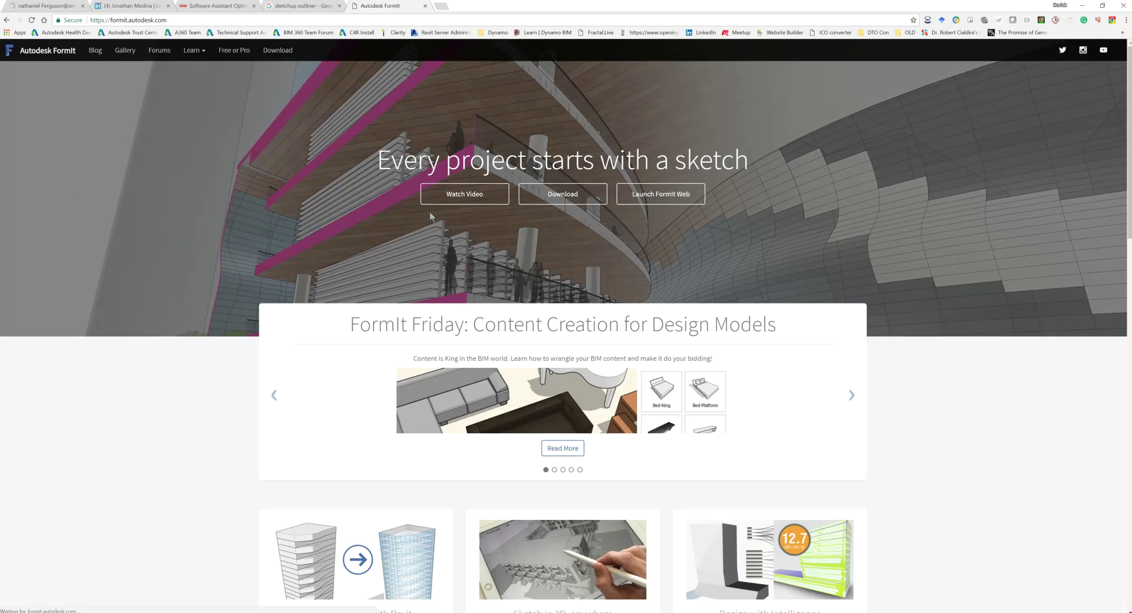
Look through the products and features on the FormIt home page and open the FormIt for Windows details.
scroll(646, 222, down, 19)
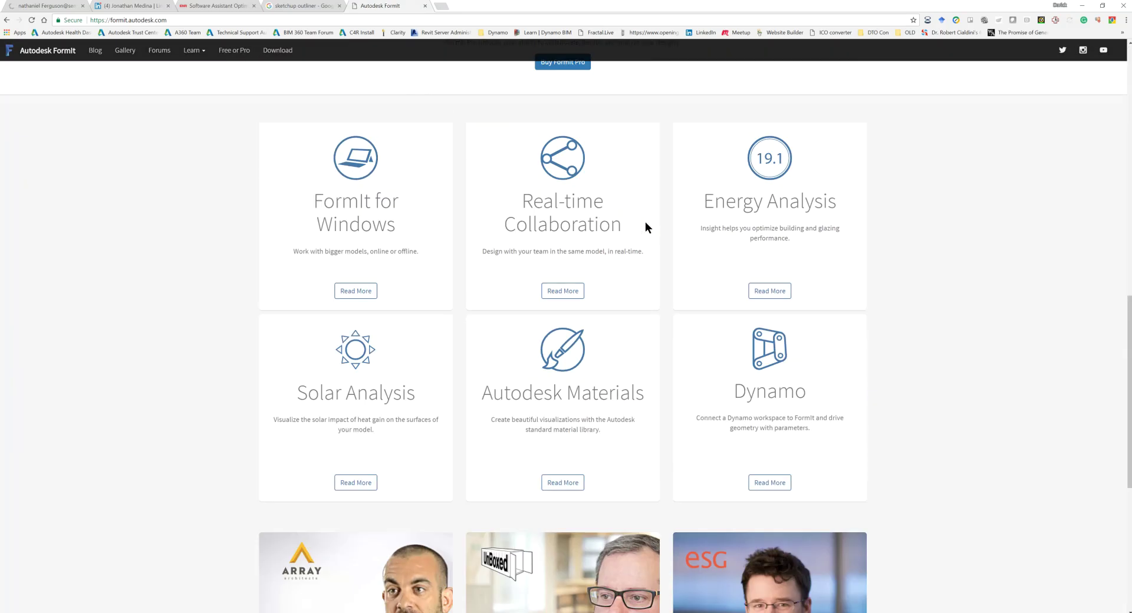
scroll(646, 227, up, 6)
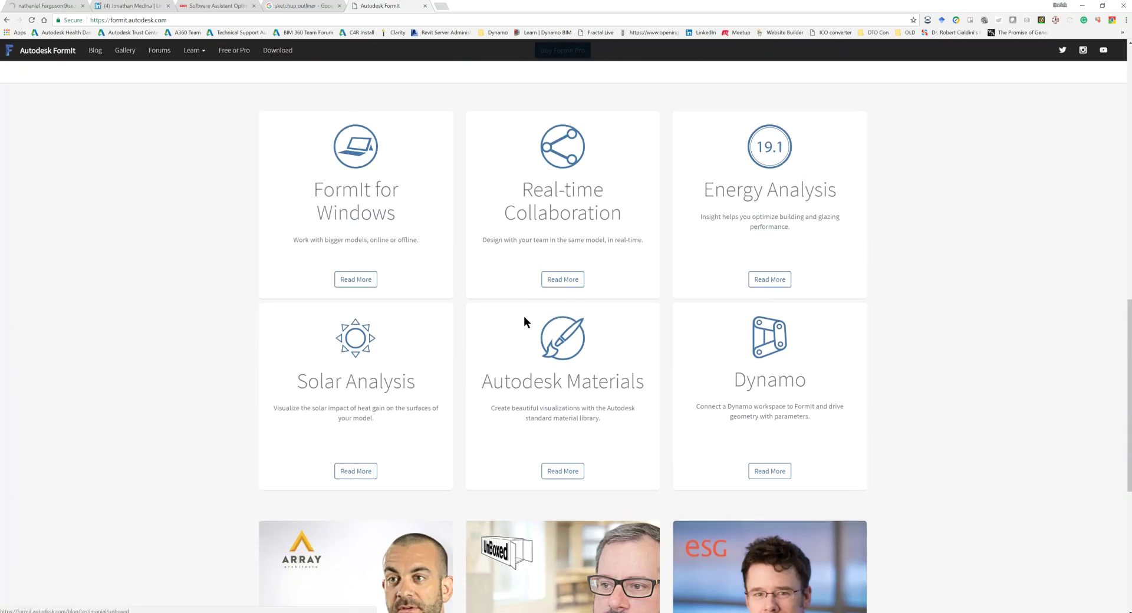
scroll(447, 284, up, 5)
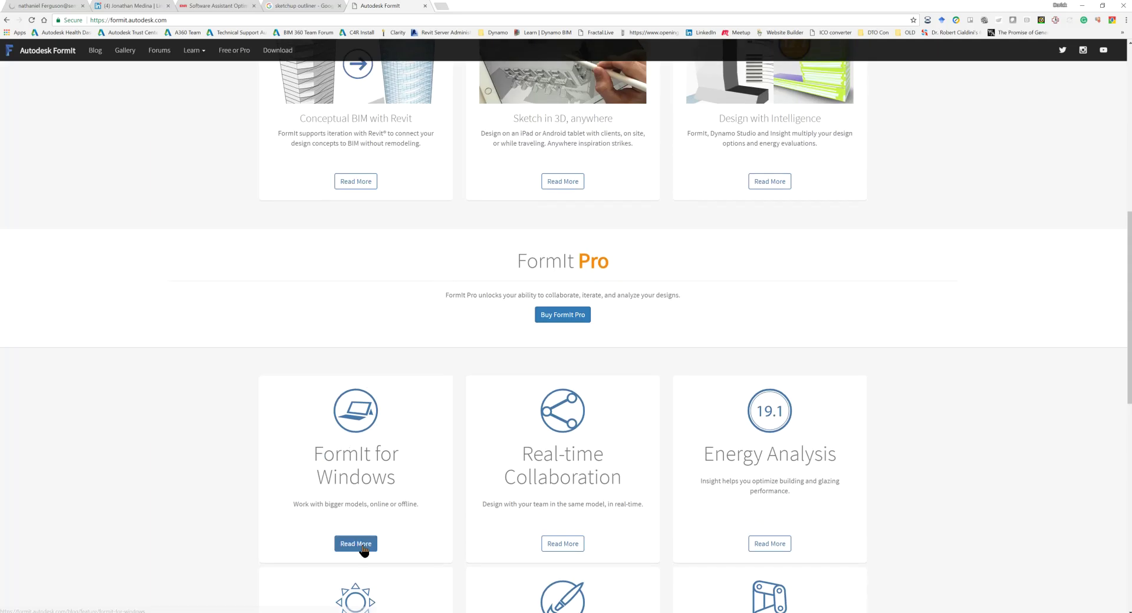
scroll(477, 369, up, 5)
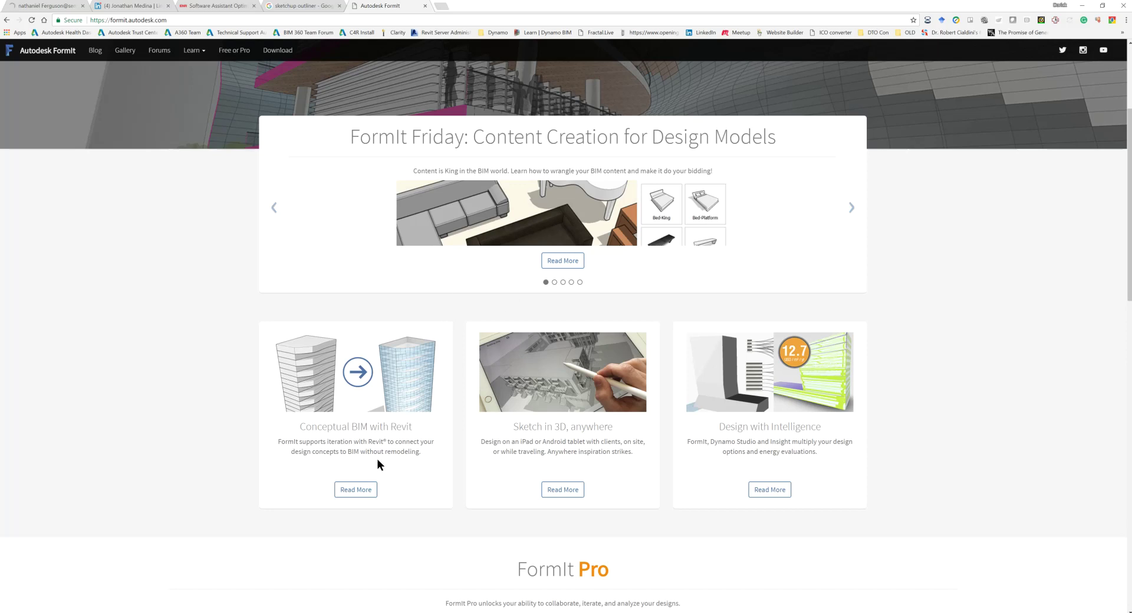
scroll(366, 463, down, 5)
click(354, 544)
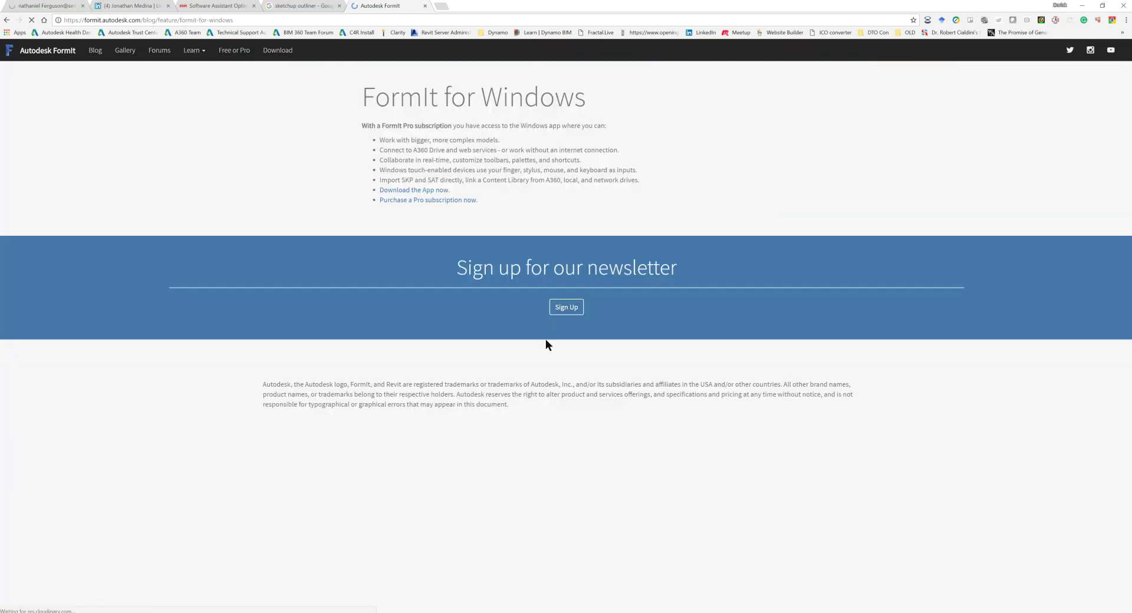
scroll(599, 389, down, 1)
scroll(600, 390, up, 1)
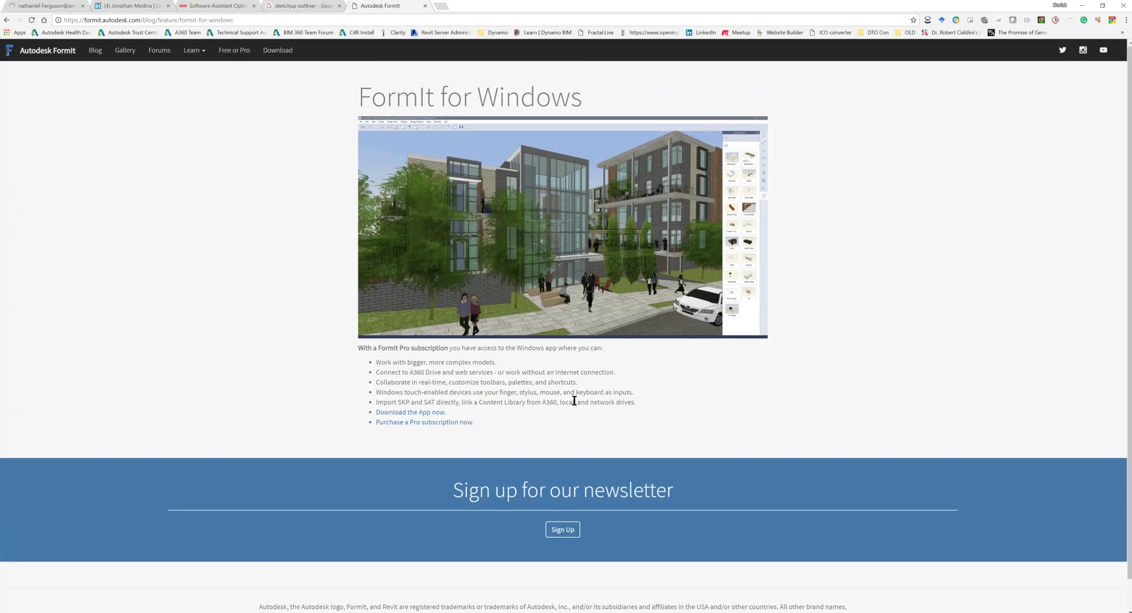
Open the FormIt download page and find the FormIt for Revit add-ins, highlighting that section's heading.
click(274, 52)
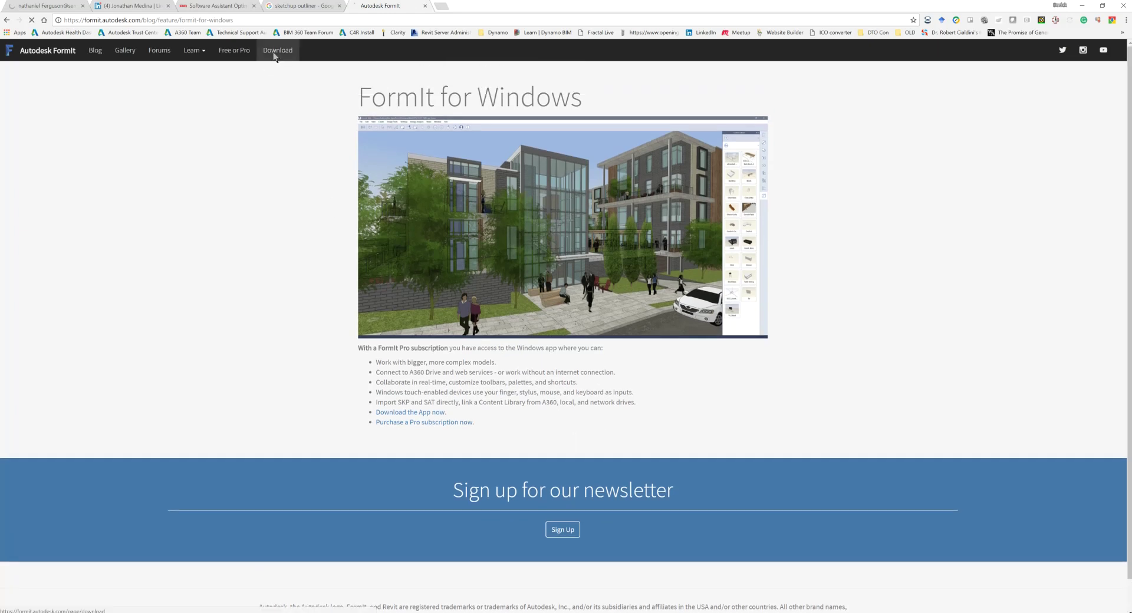
scroll(533, 286, down, 3)
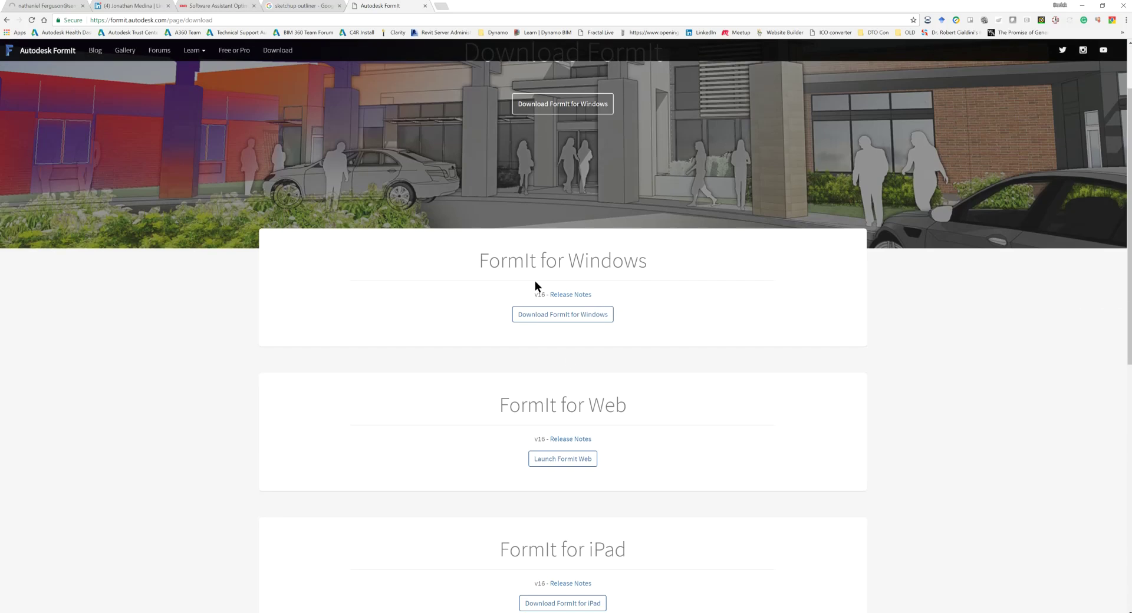
scroll(566, 397, down, 11)
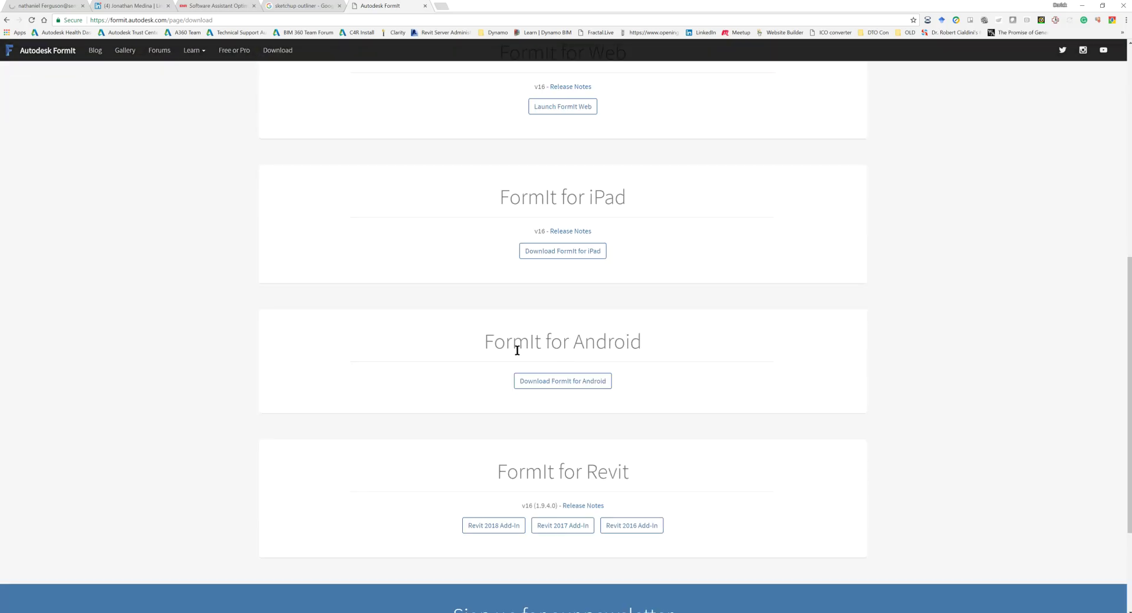
drag(639, 478, 496, 478)
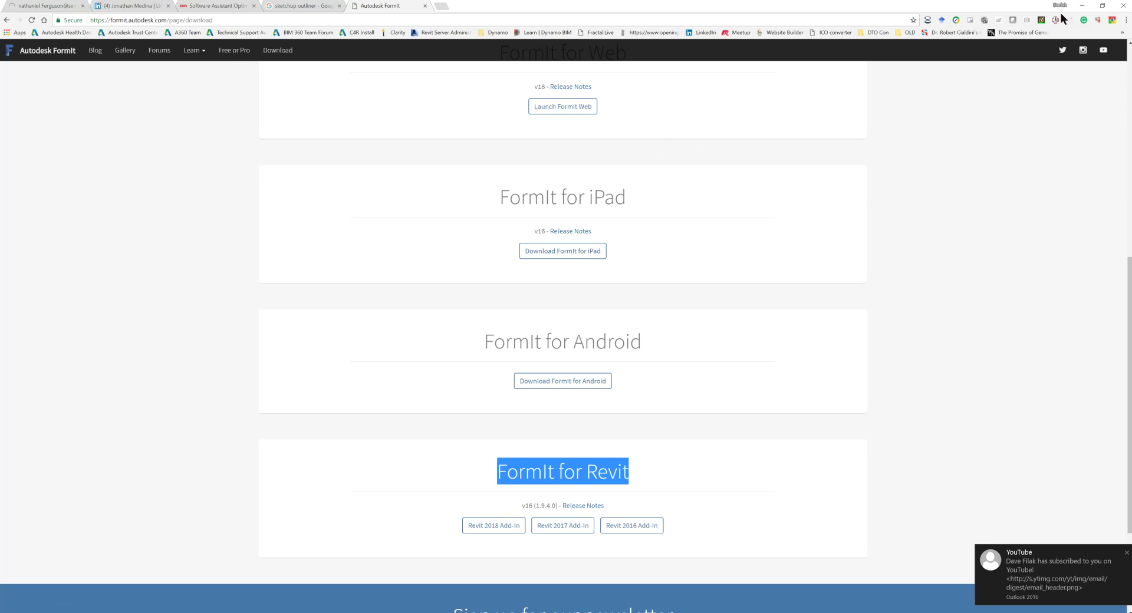
click(1083, 6)
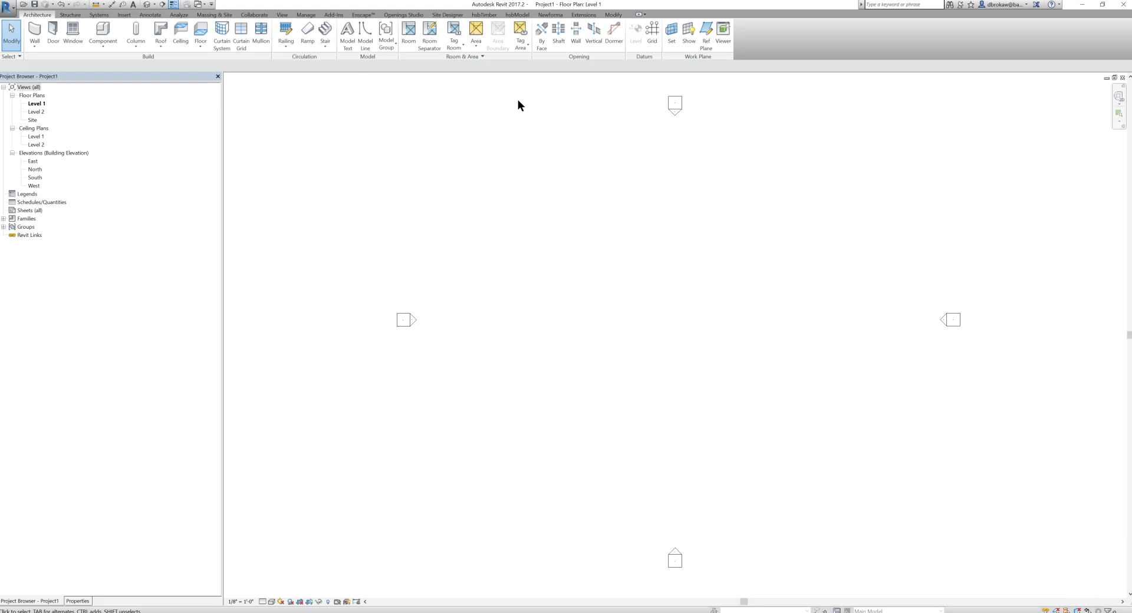
click(334, 15)
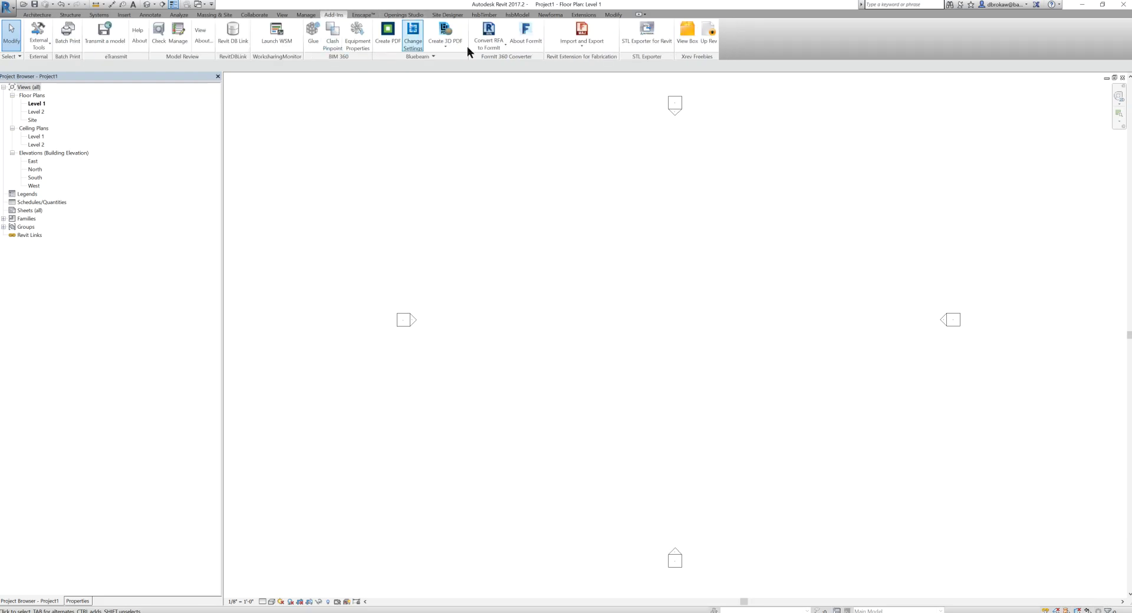
click(504, 47)
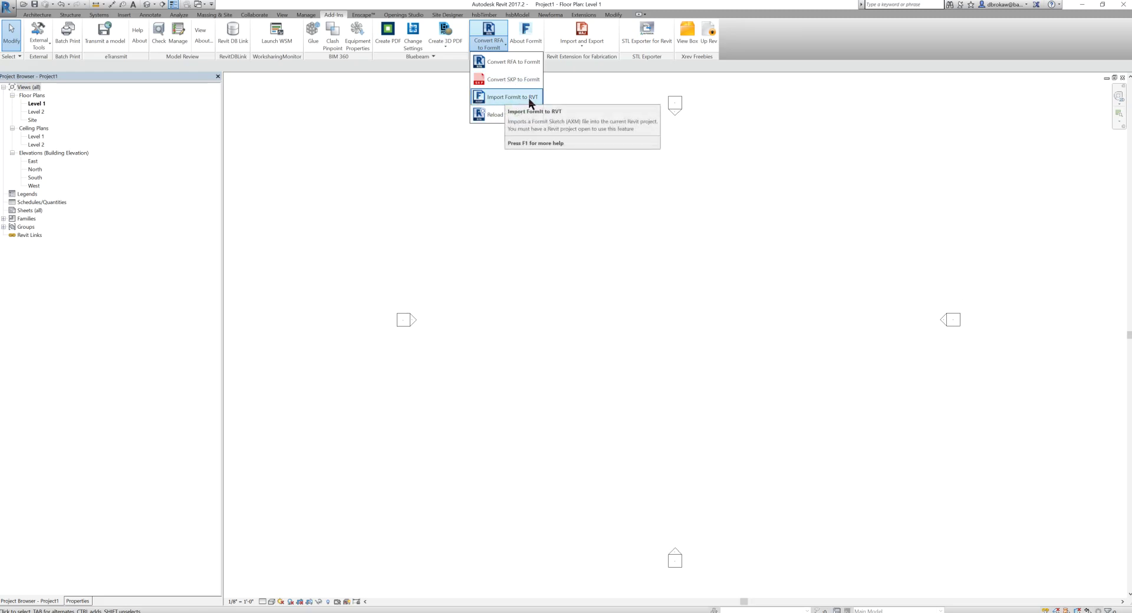
click(529, 104)
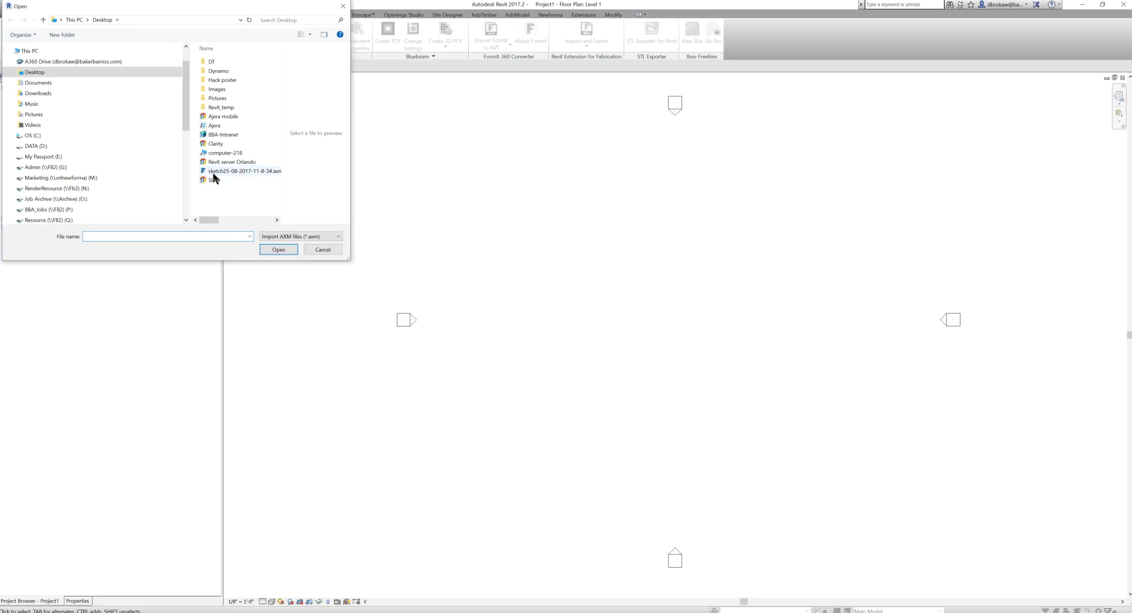
click(214, 173)
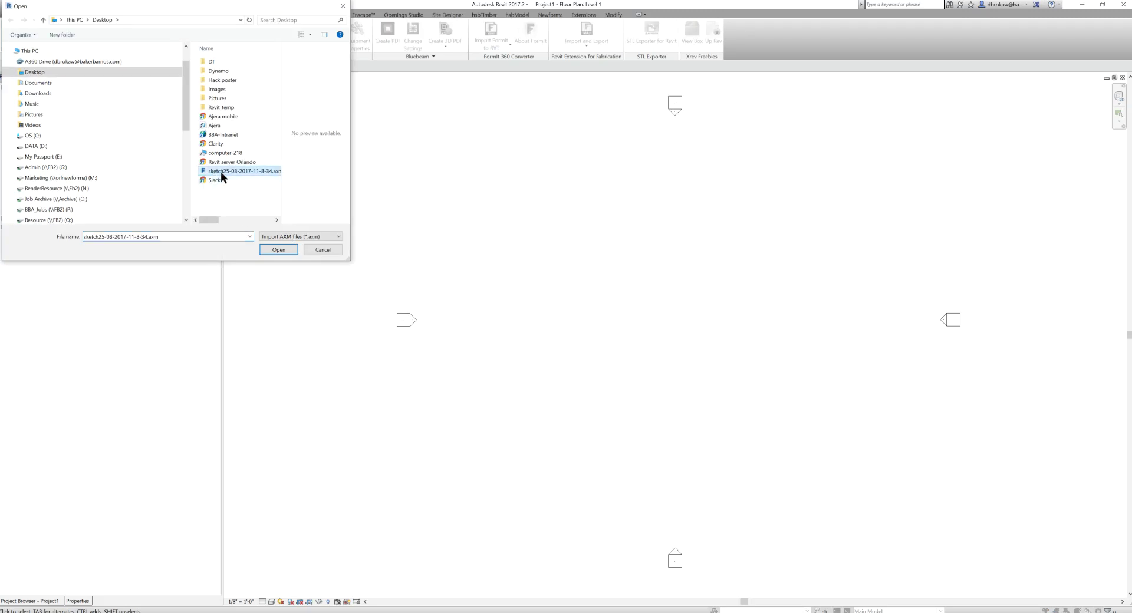
click(279, 250)
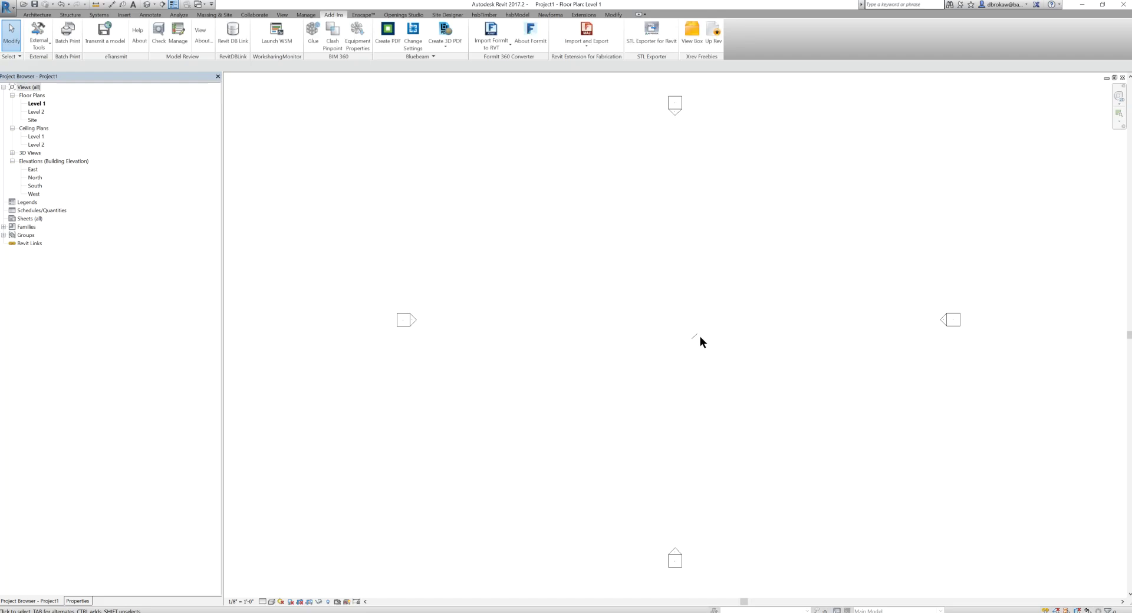
Fit the Level 1 plan to the whole imported model and open the default 3D view.
right_click(749, 312)
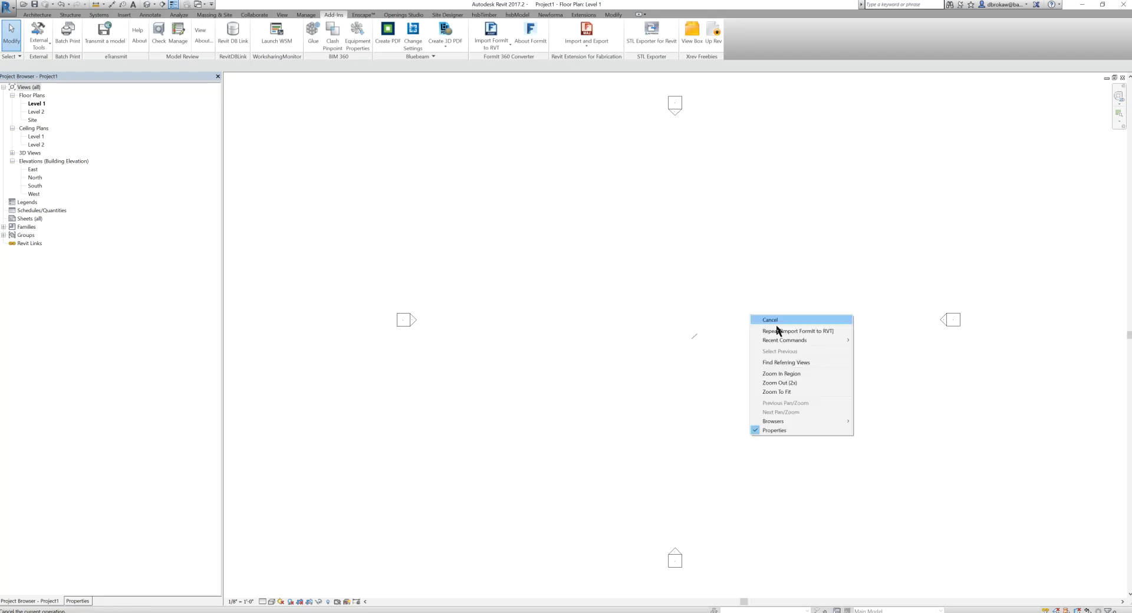
click(793, 390)
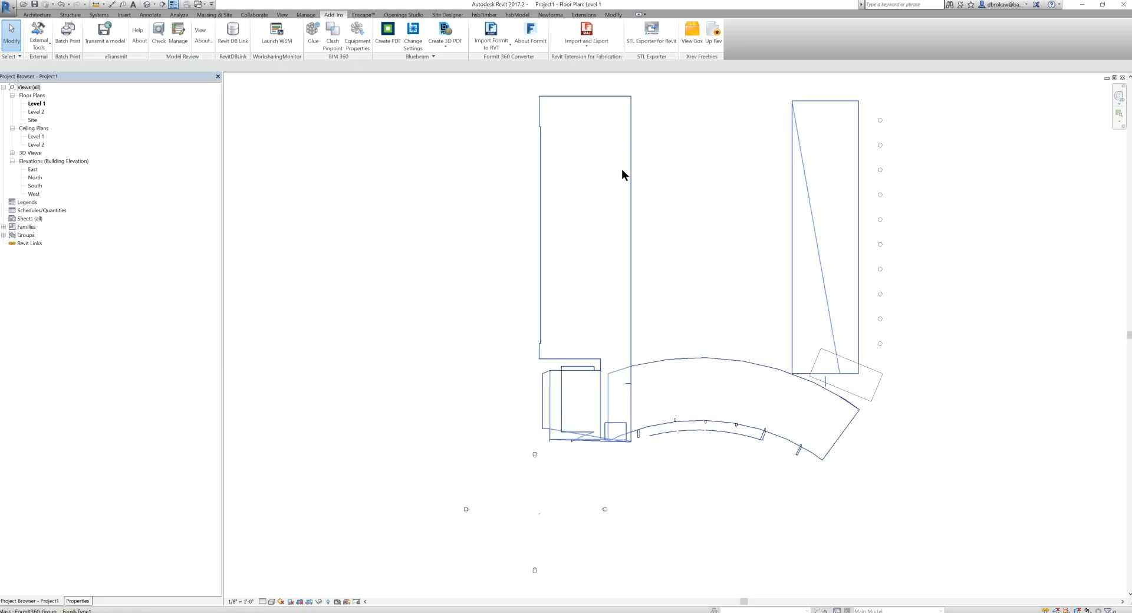
click(148, 5)
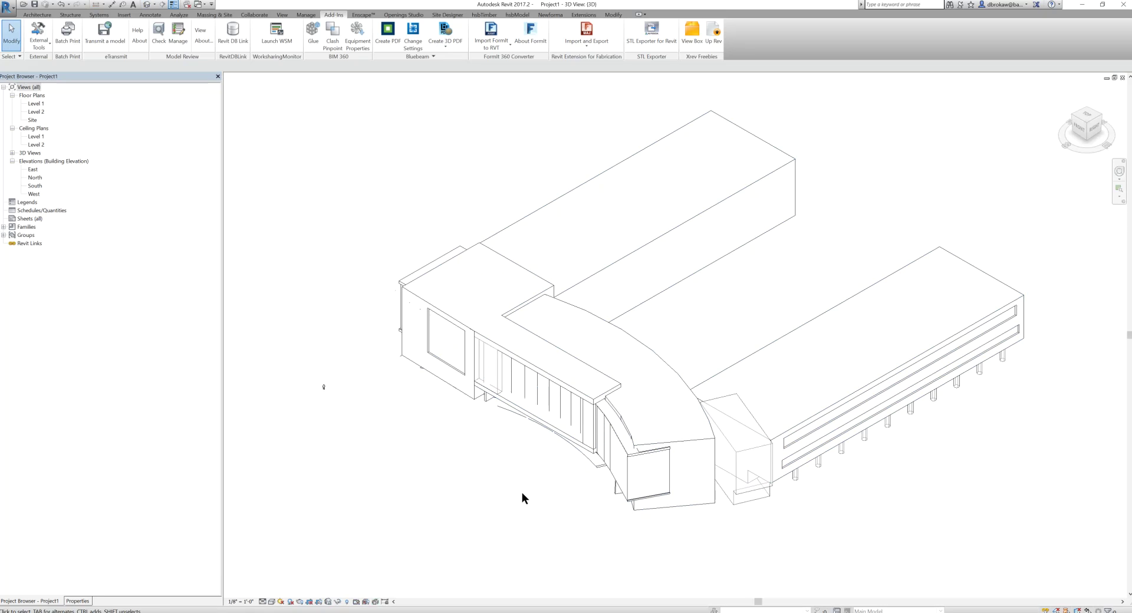
Orbit the 3D view with the full navigation wheel to examine the building from its front side, and dismiss the wheel.
right_click(550, 479)
click(1119, 171)
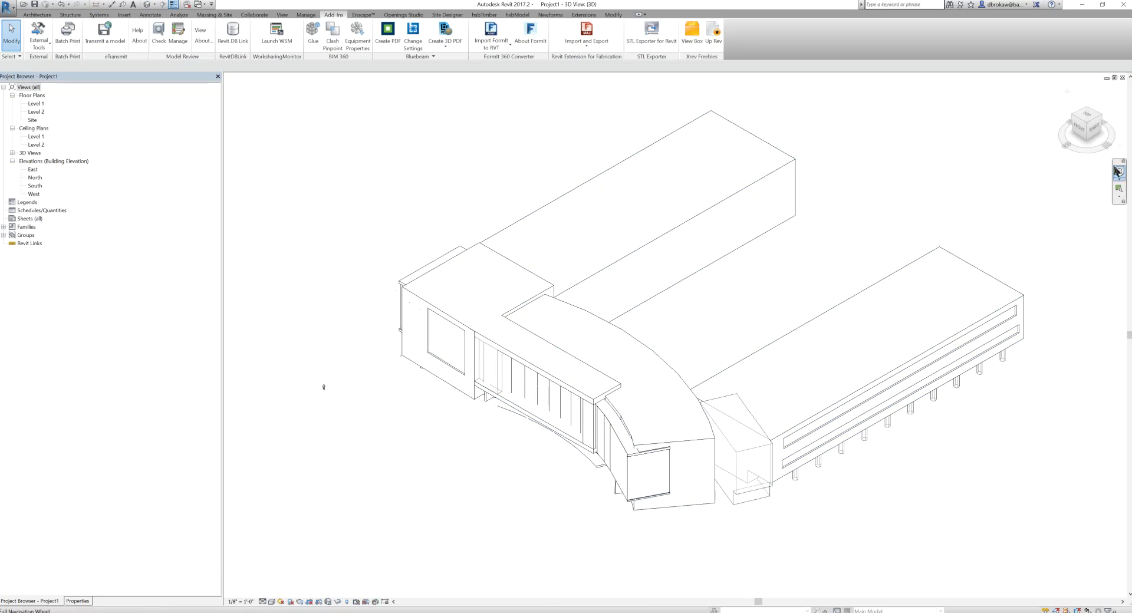
drag(841, 256, 689, 332)
right_click(766, 289)
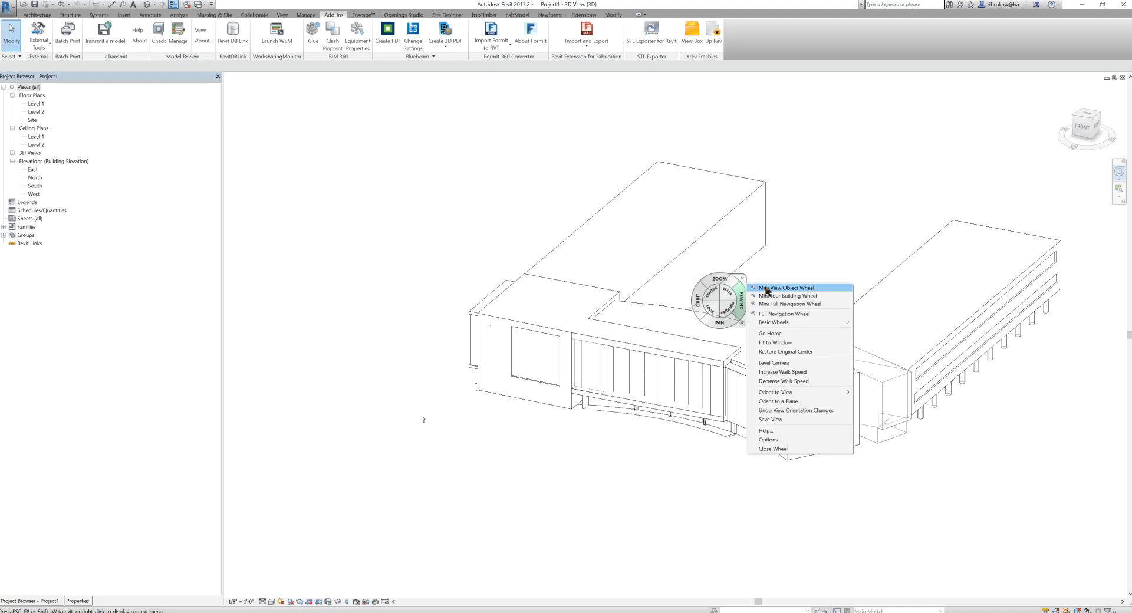
click(766, 289)
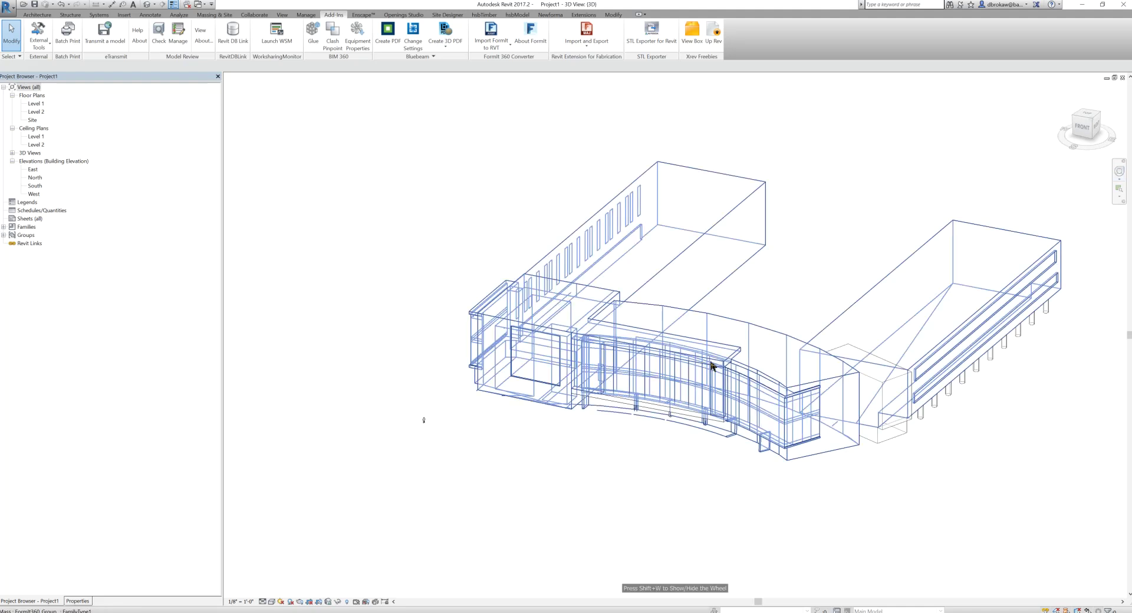